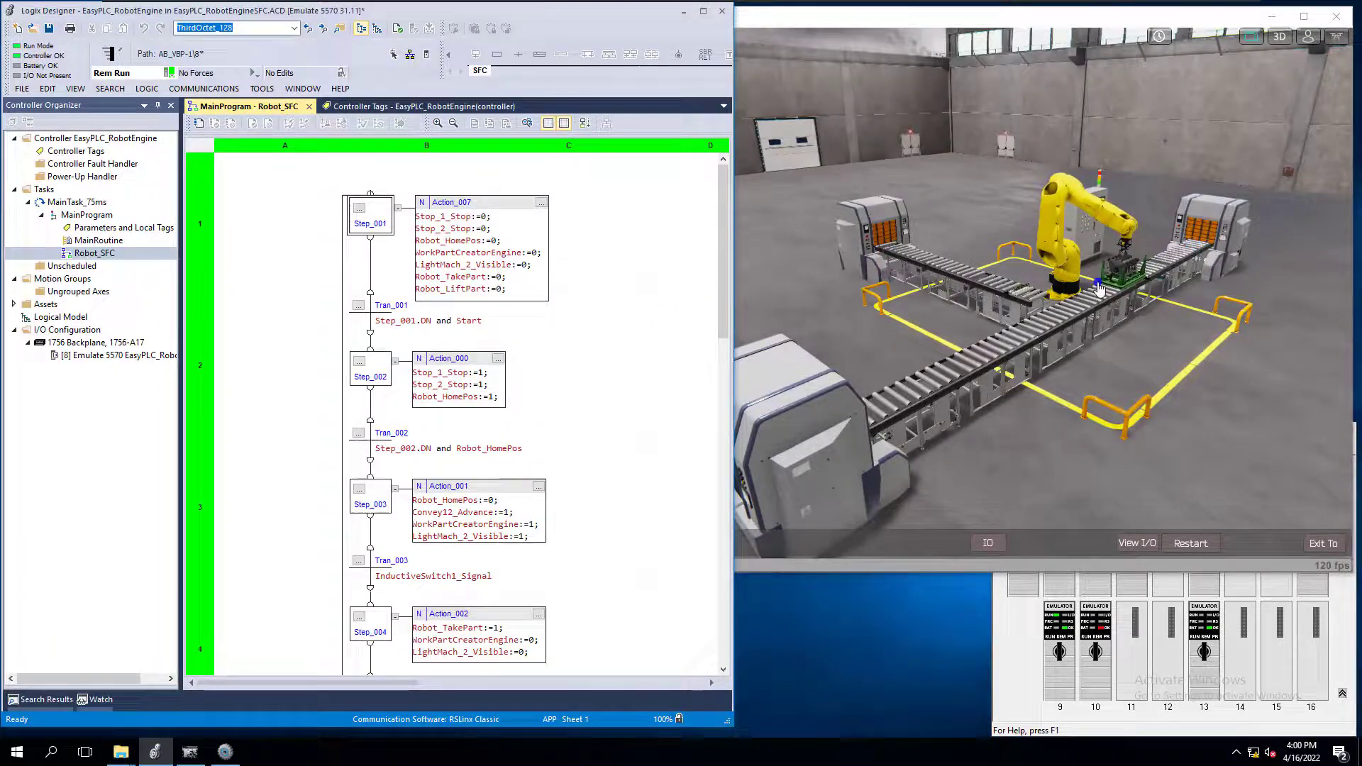
Open the Robot_SFC chart from Controller Tags and show the properties of Step_001.
click(488, 107)
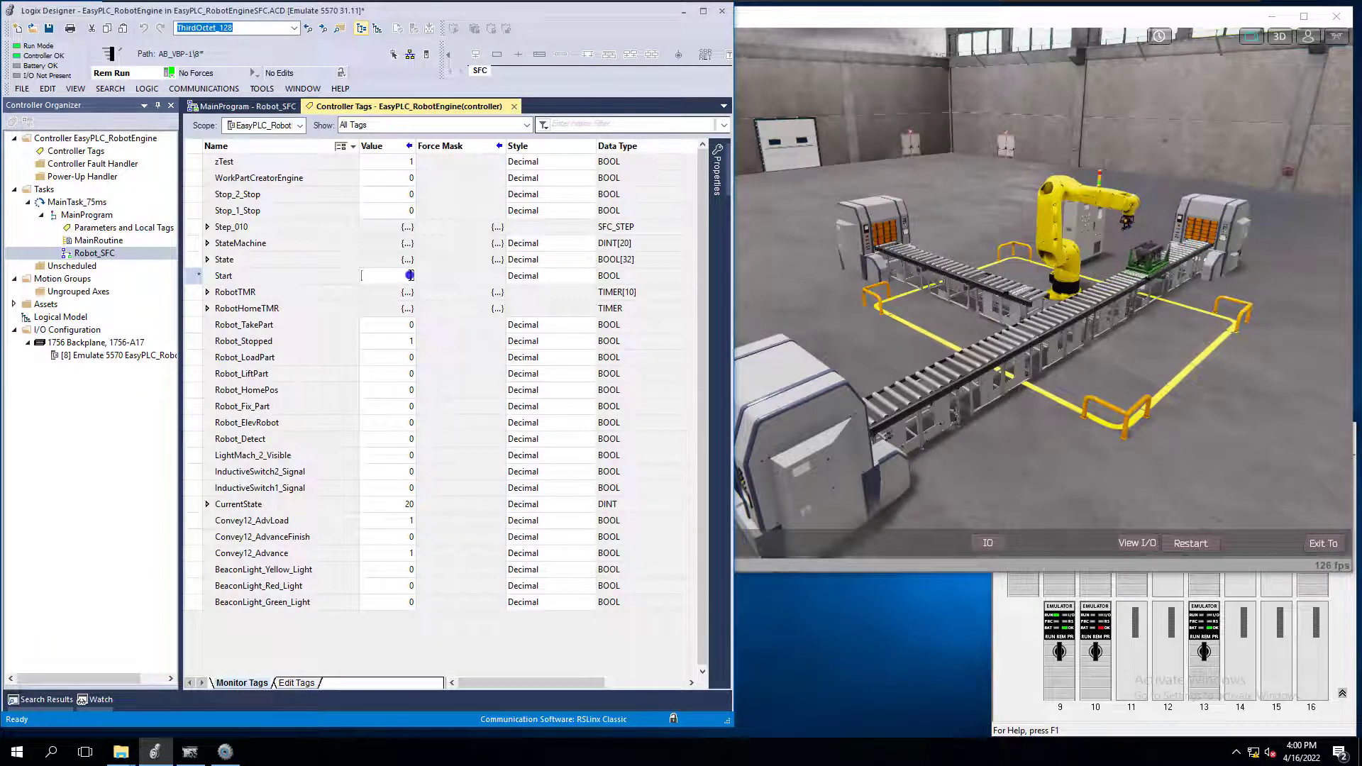
double_click(84, 253)
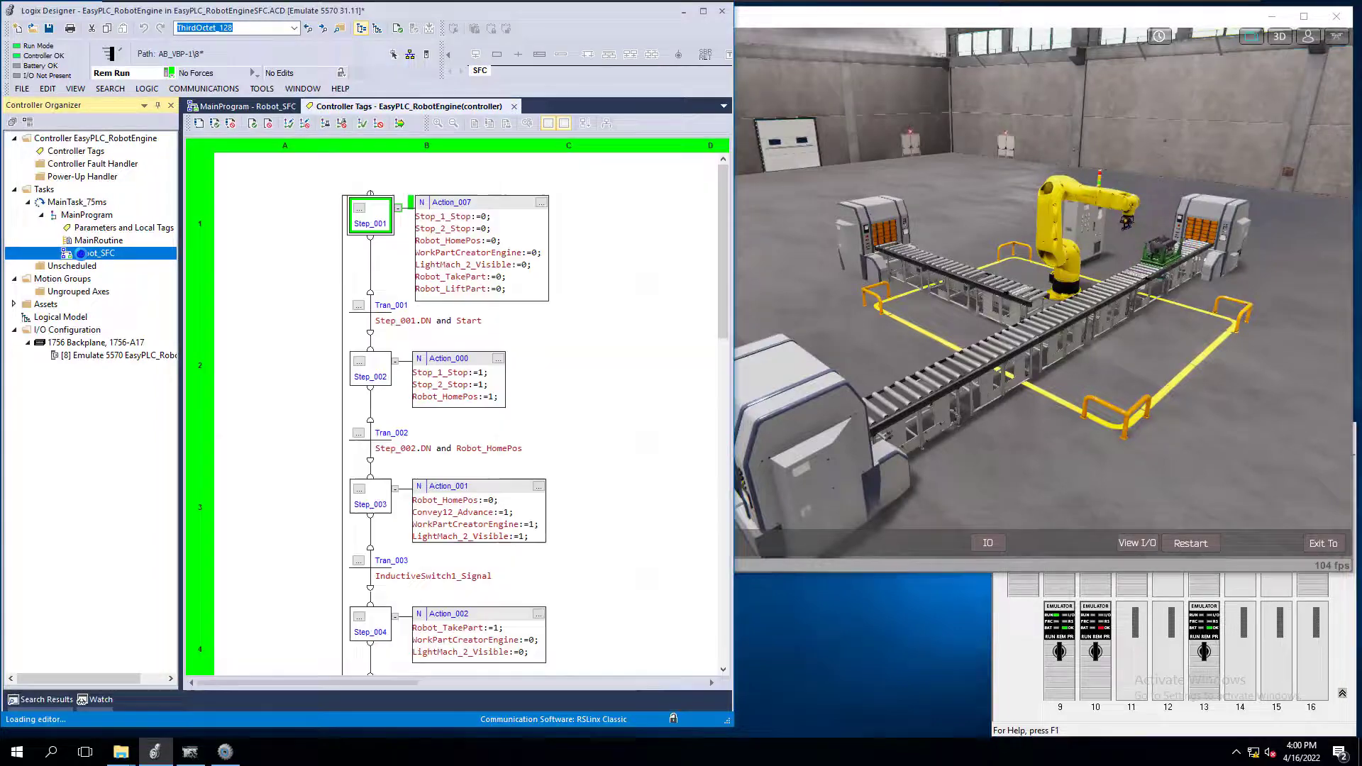
click(548, 288)
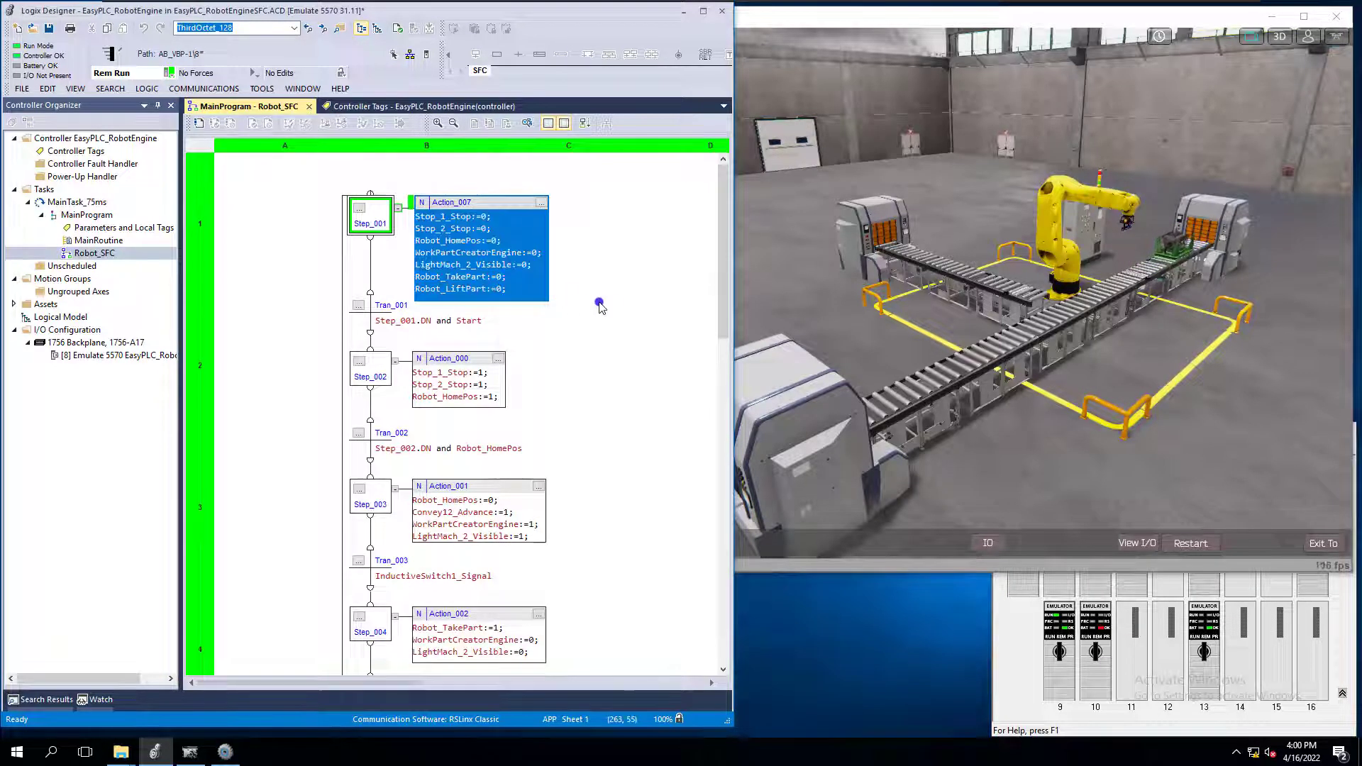
click(359, 213)
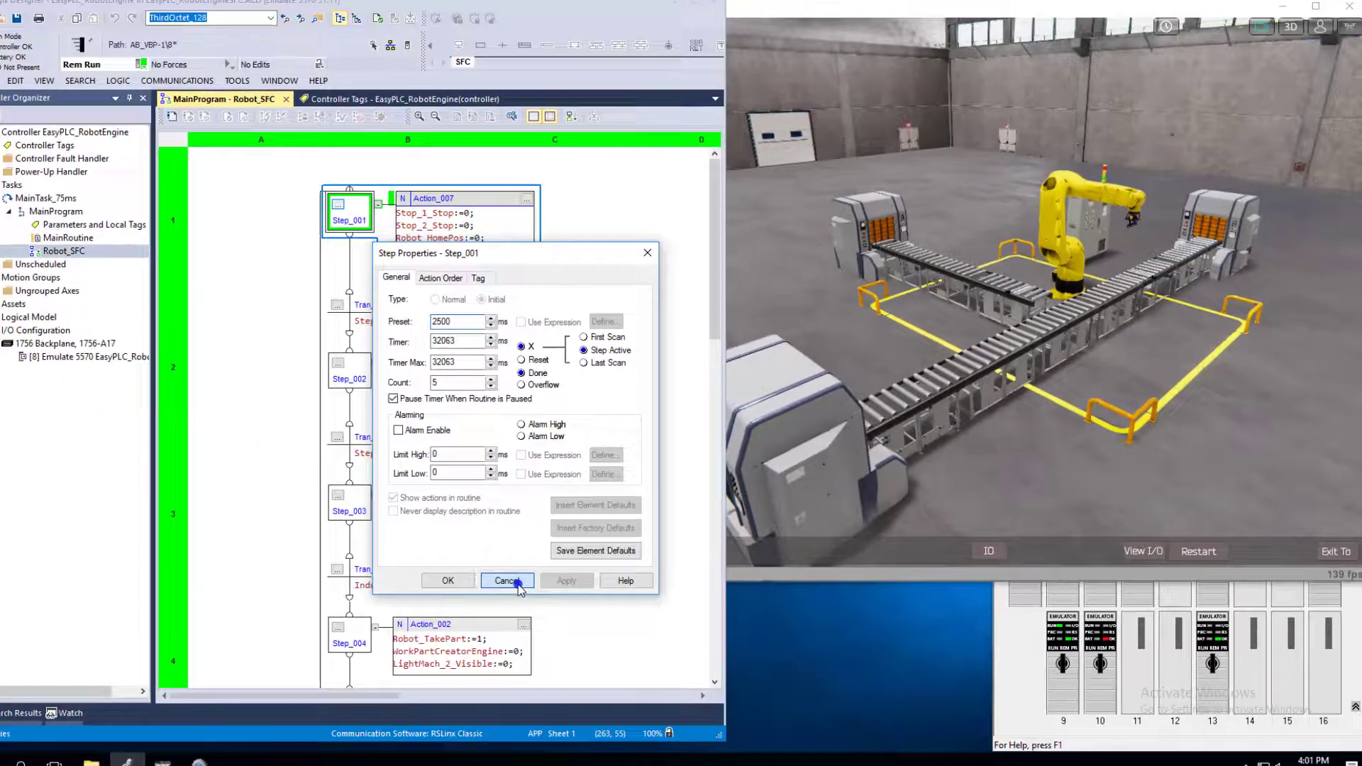
Close Step_001's properties unchanged, then open and cancel the controller properties.
click(329, 685)
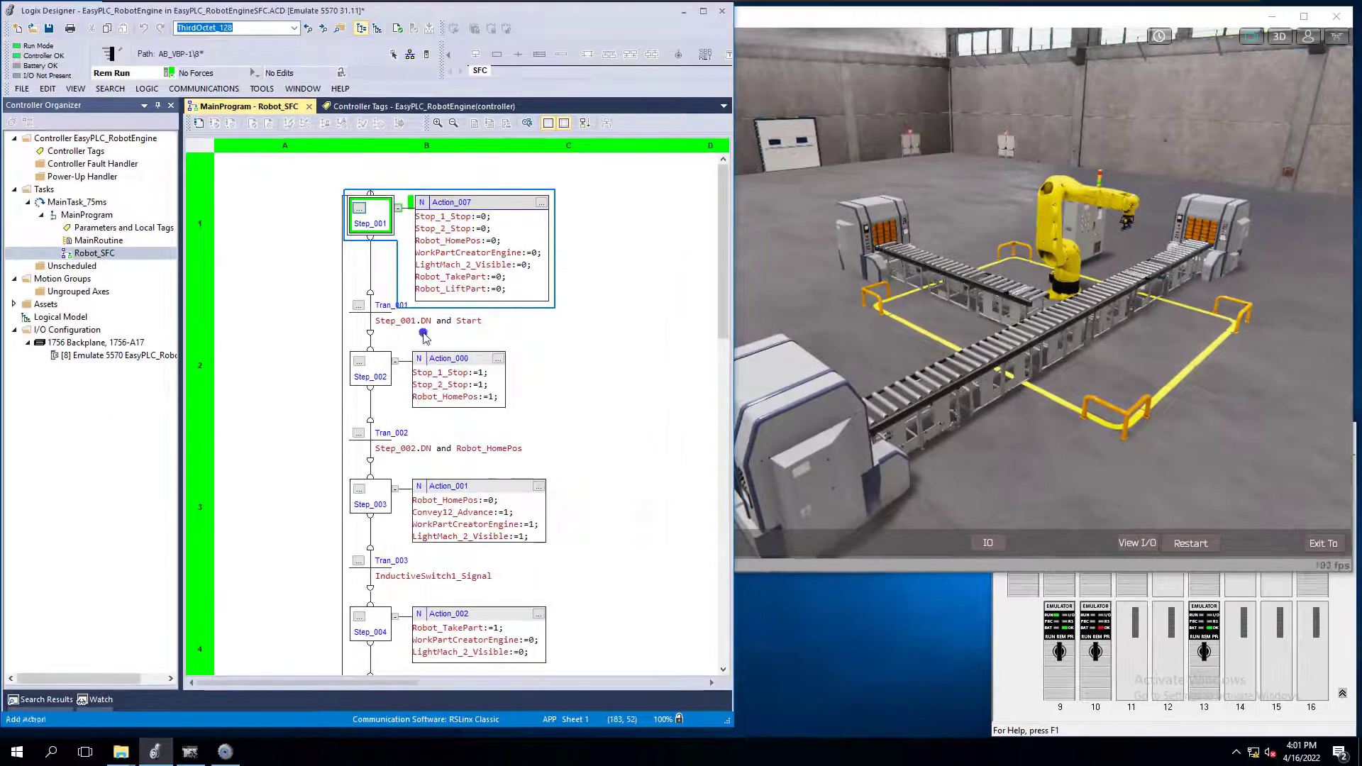
click(120, 139)
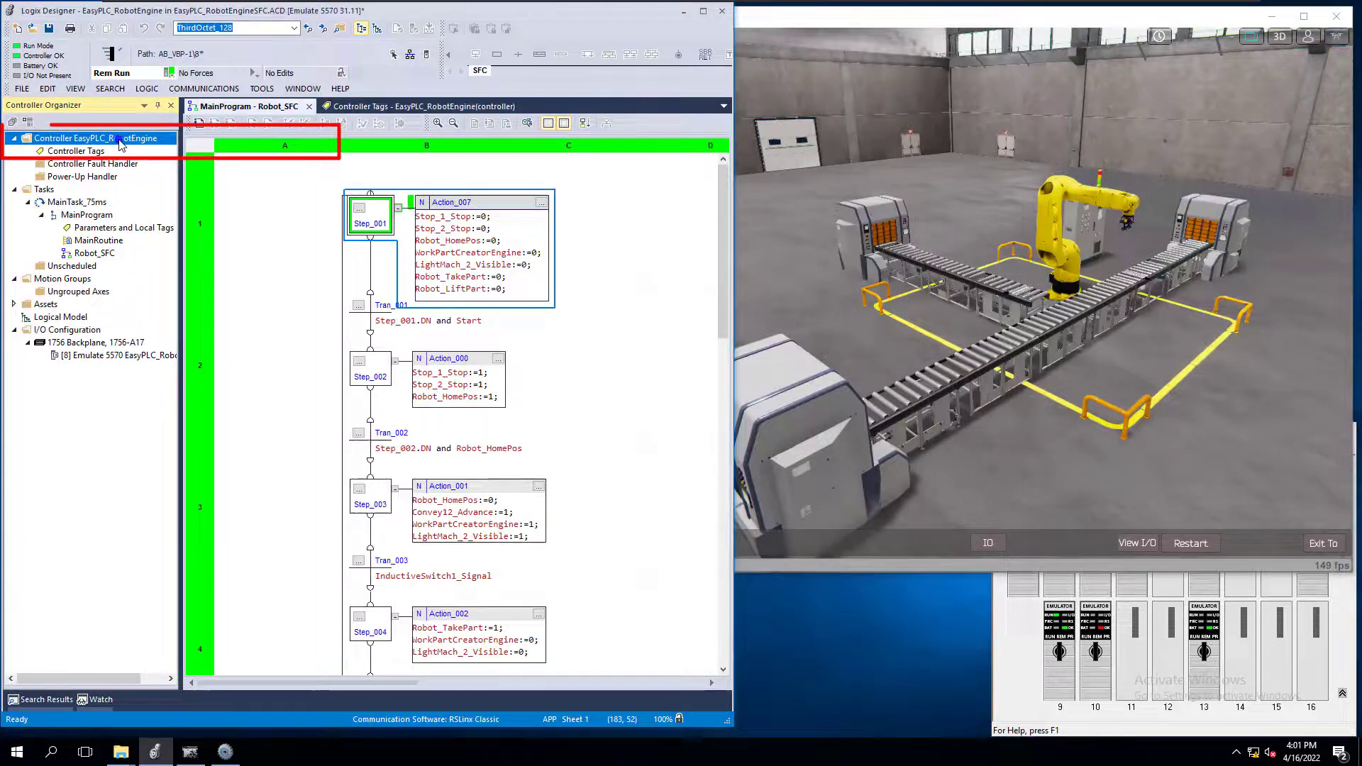
right_click(129, 139)
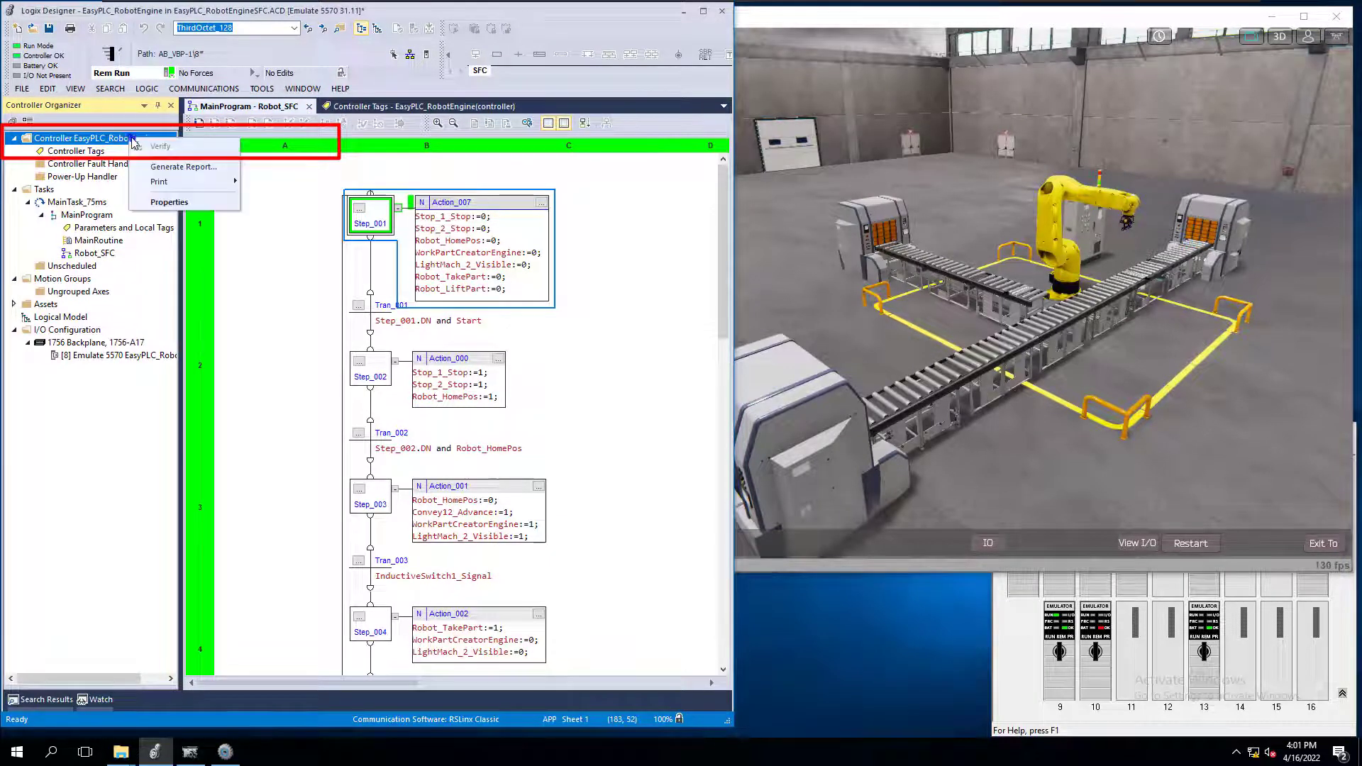
click(170, 203)
click(444, 537)
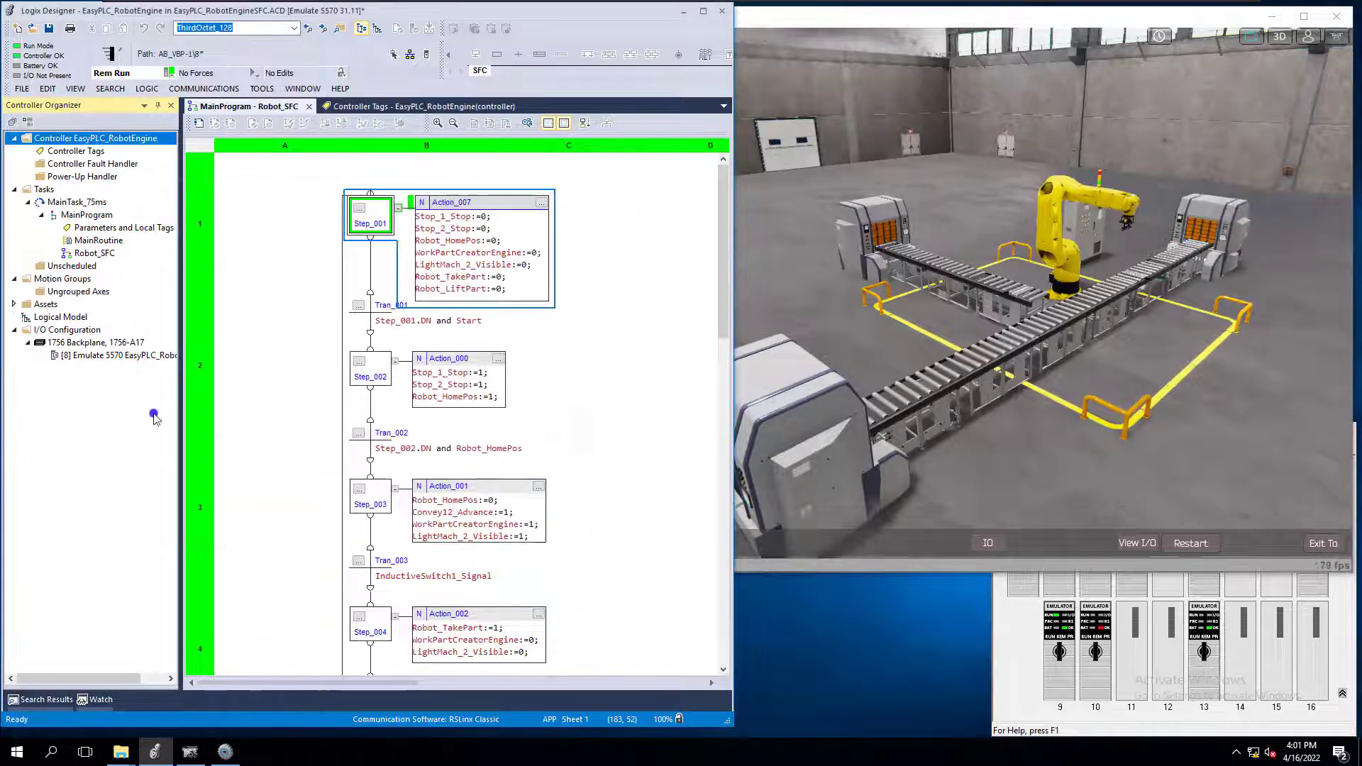
Check that the controller's SFC Execution restarts at the initial step, with no last-scan scanning.
right_click(122, 356)
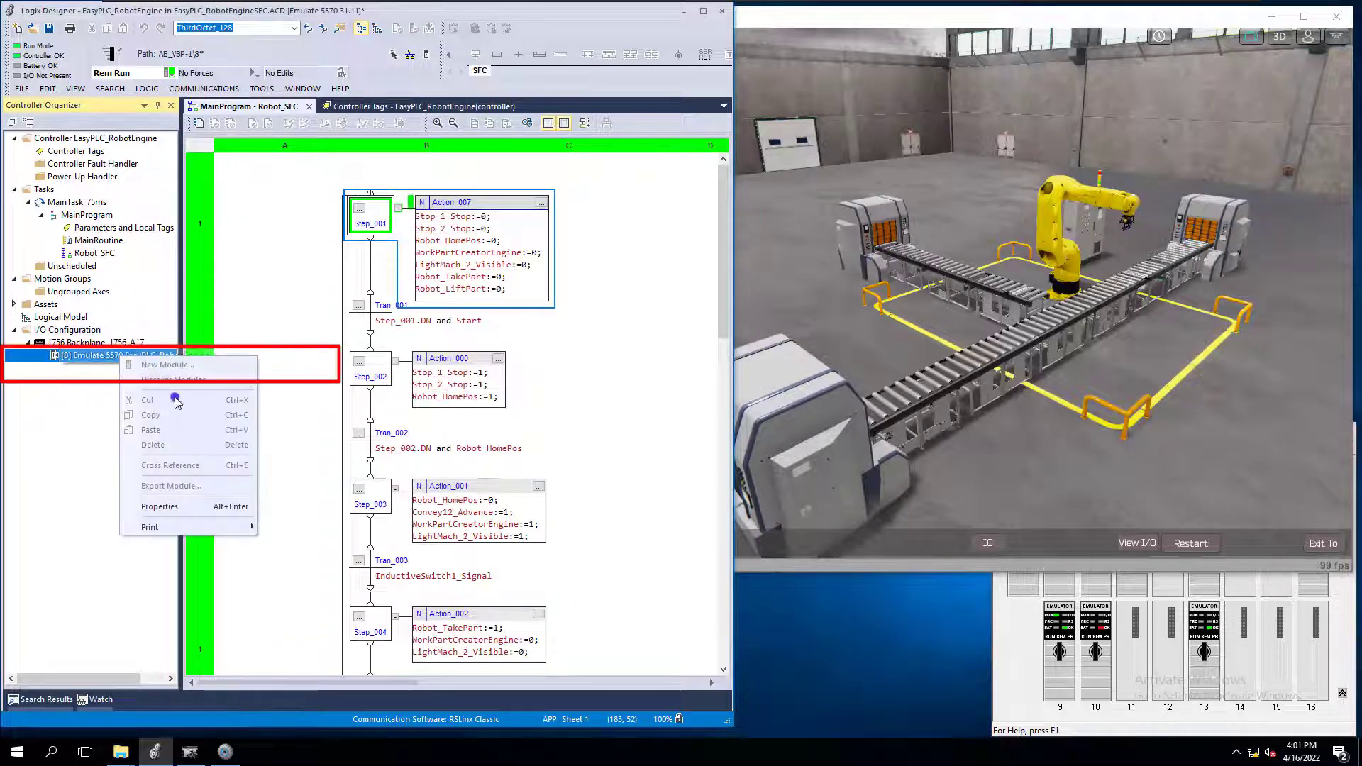
click(160, 507)
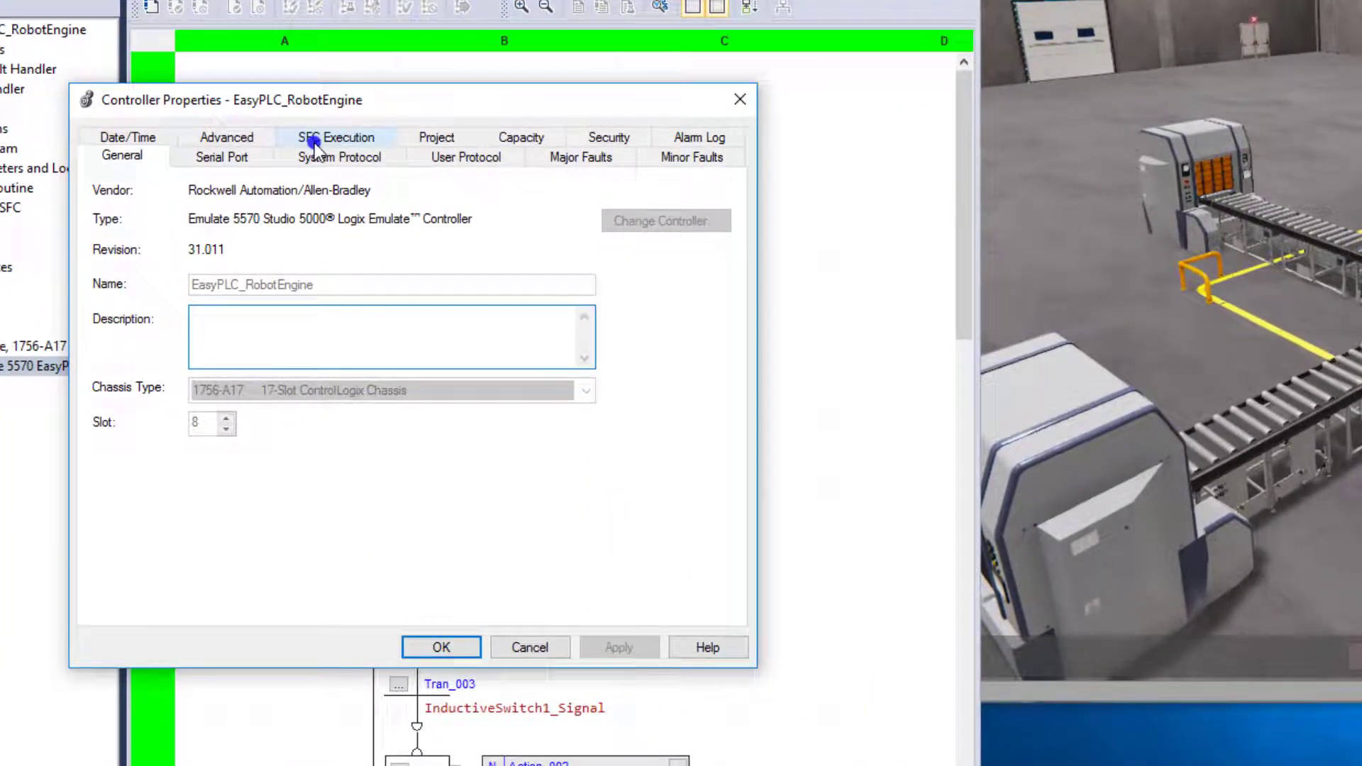
click(357, 141)
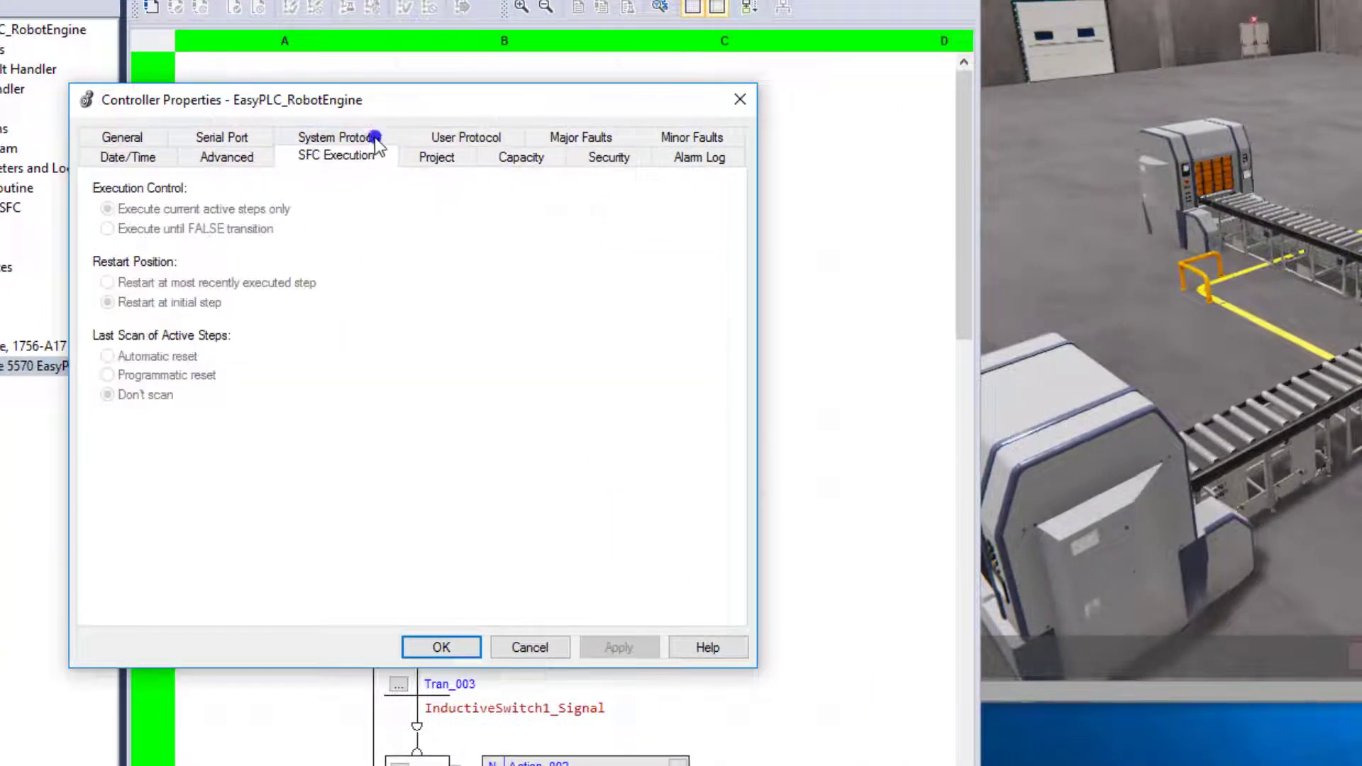
drag(359, 98, 532, 88)
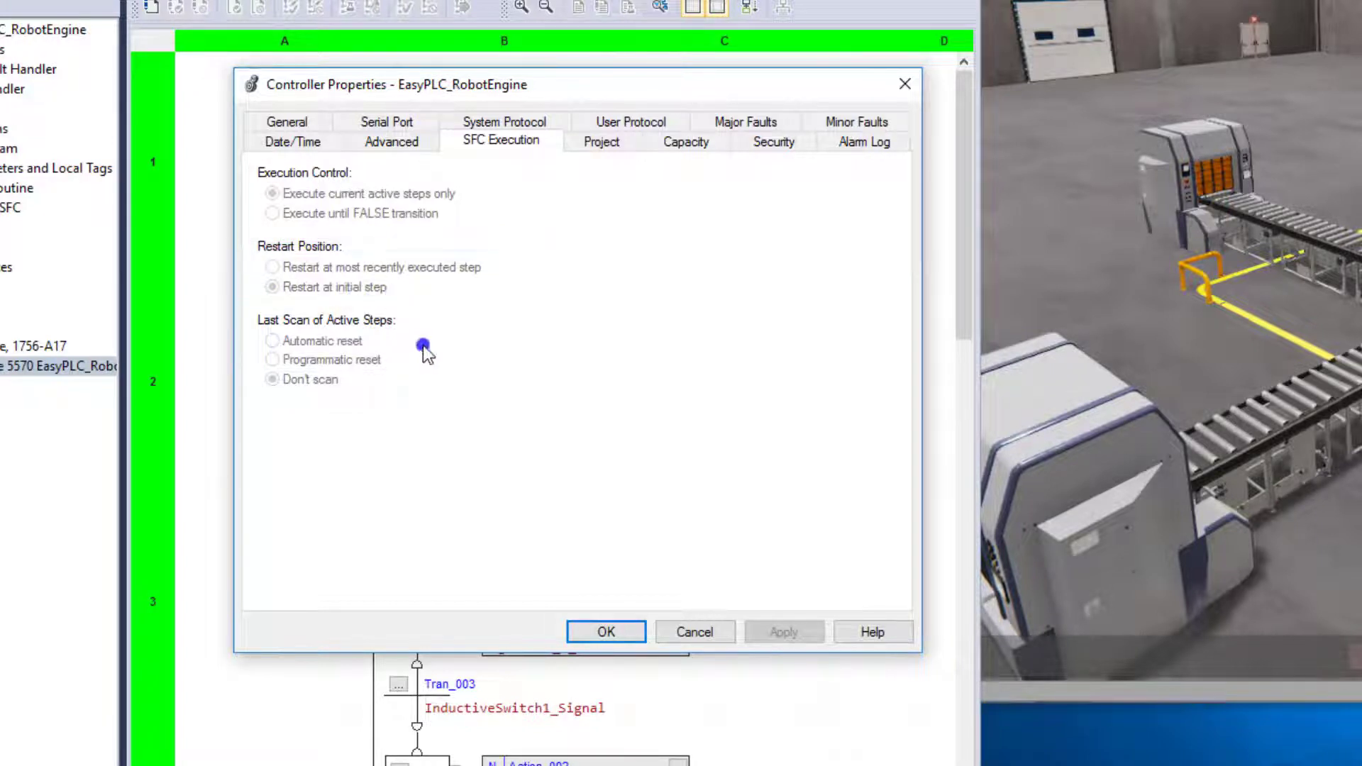
Set the Start tag to 1 and go back to the Robot_SFC chart to watch it advance.
click(692, 633)
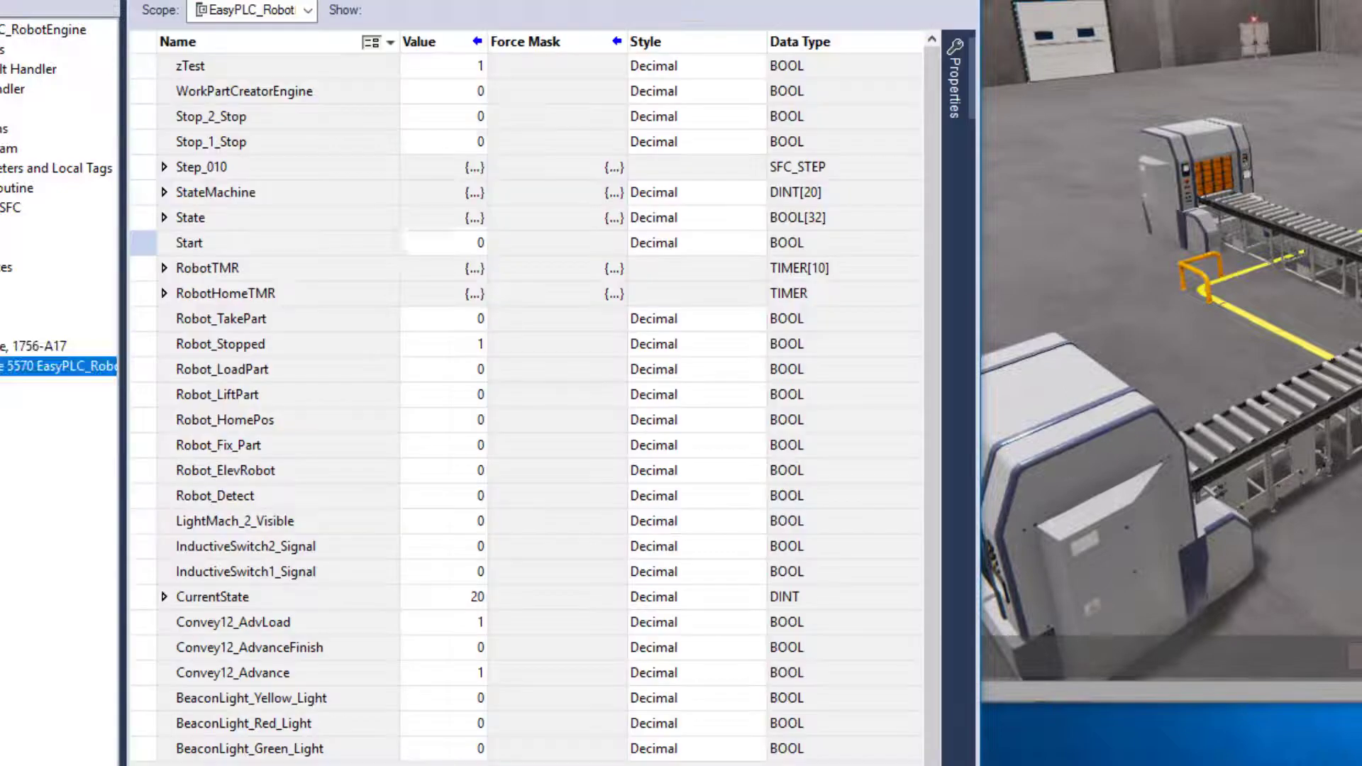
click(476, 242)
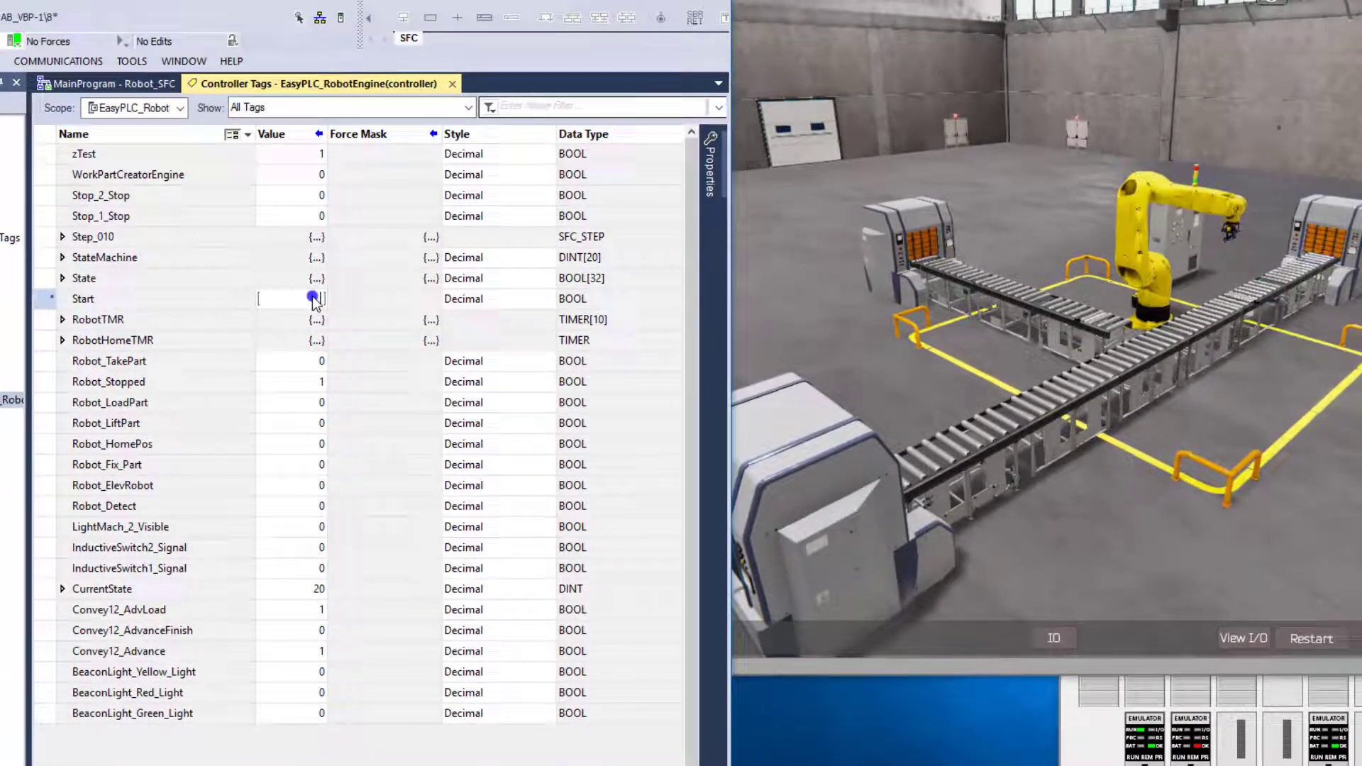
key(Return)
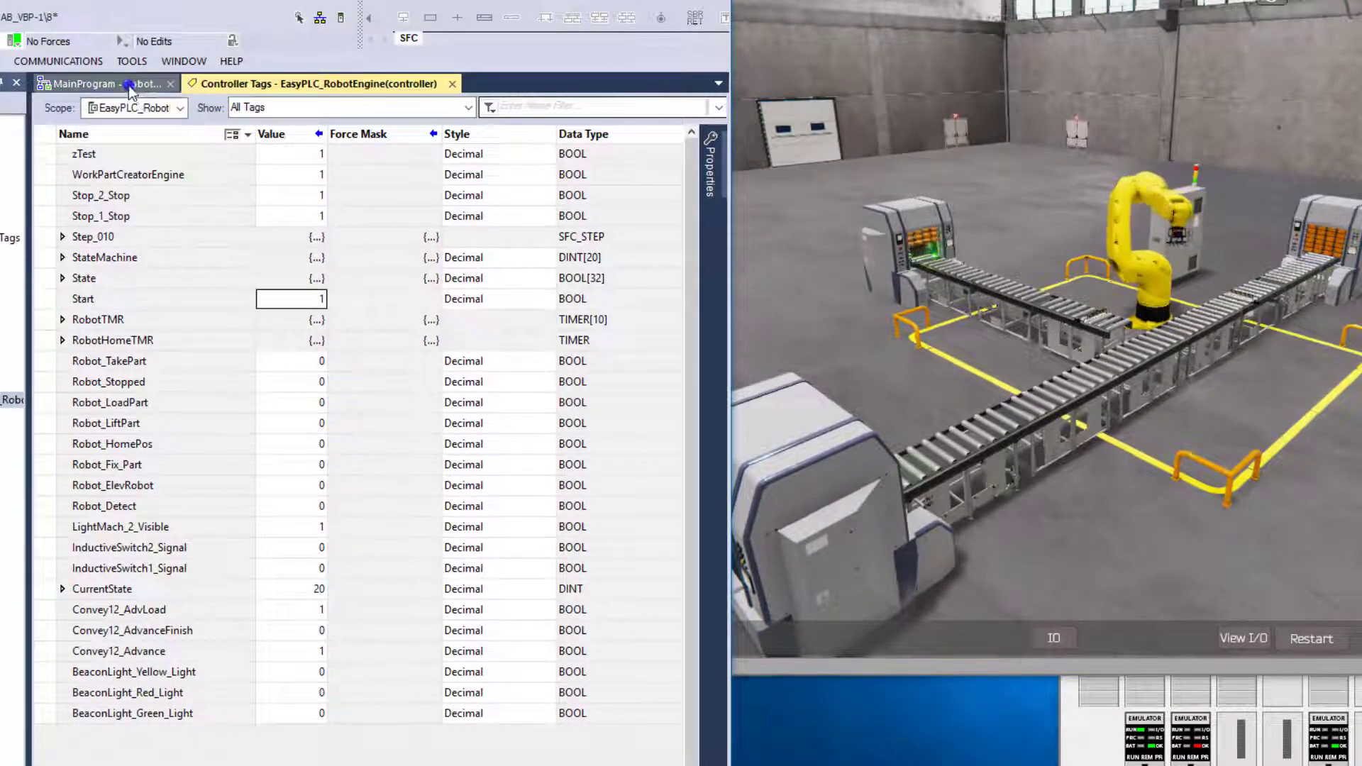
key(ctrl+Tab)
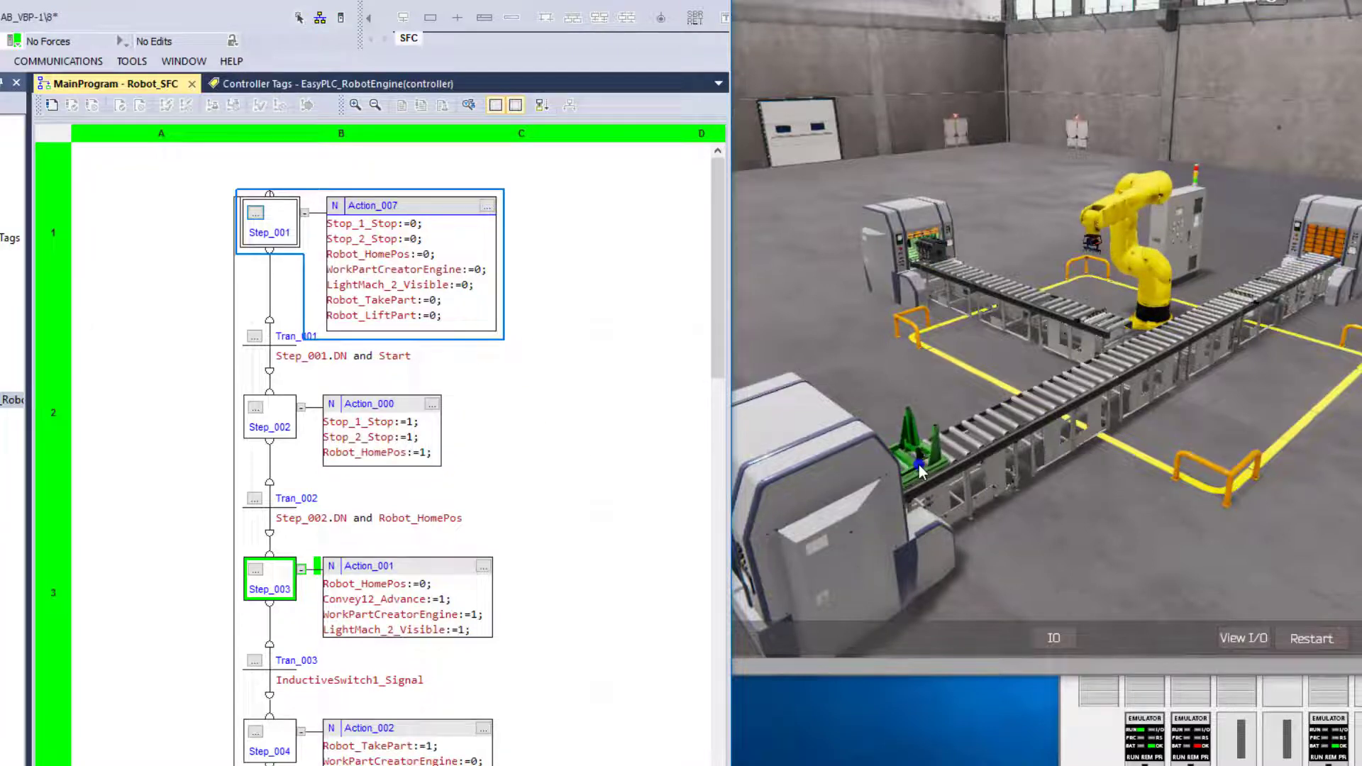
Restart the robot cell simulation and load RobotCell.drv as the driver configuration.
click(1308, 640)
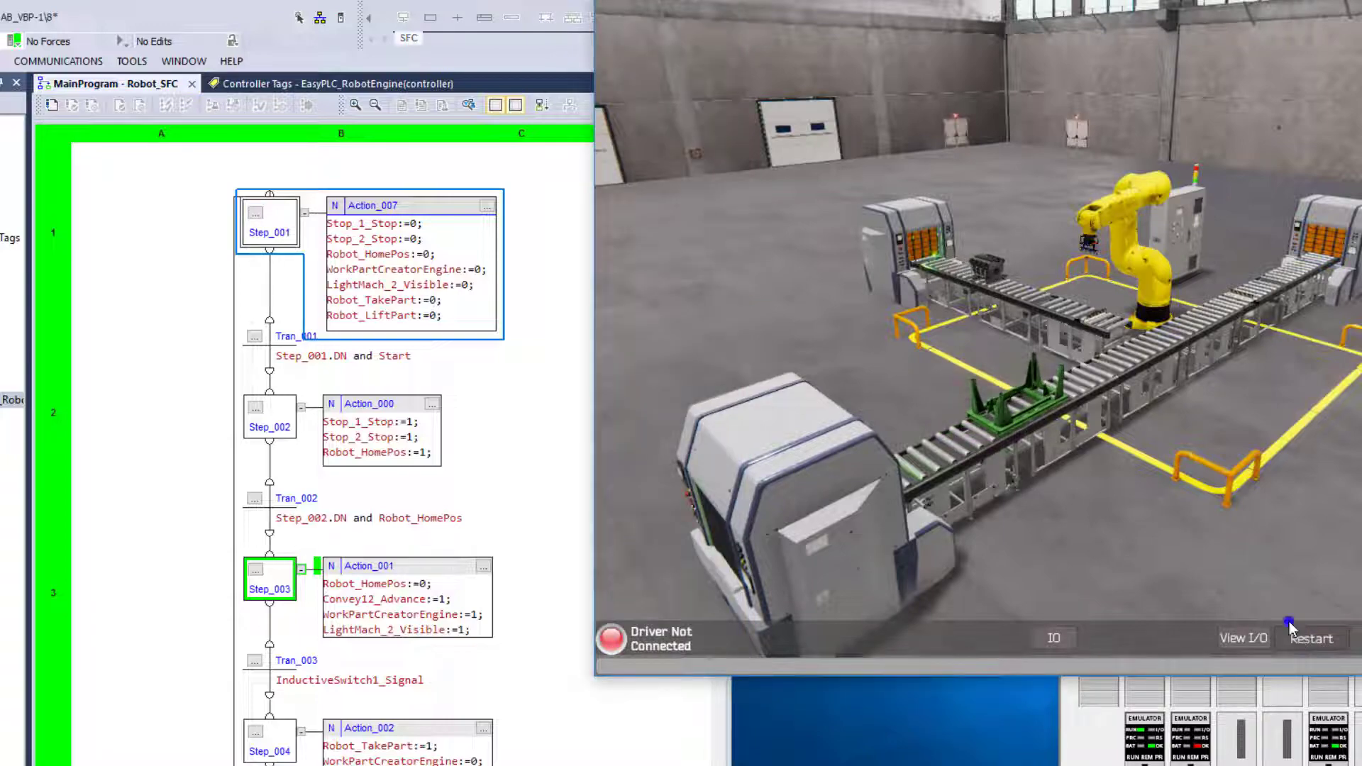
click(1290, 624)
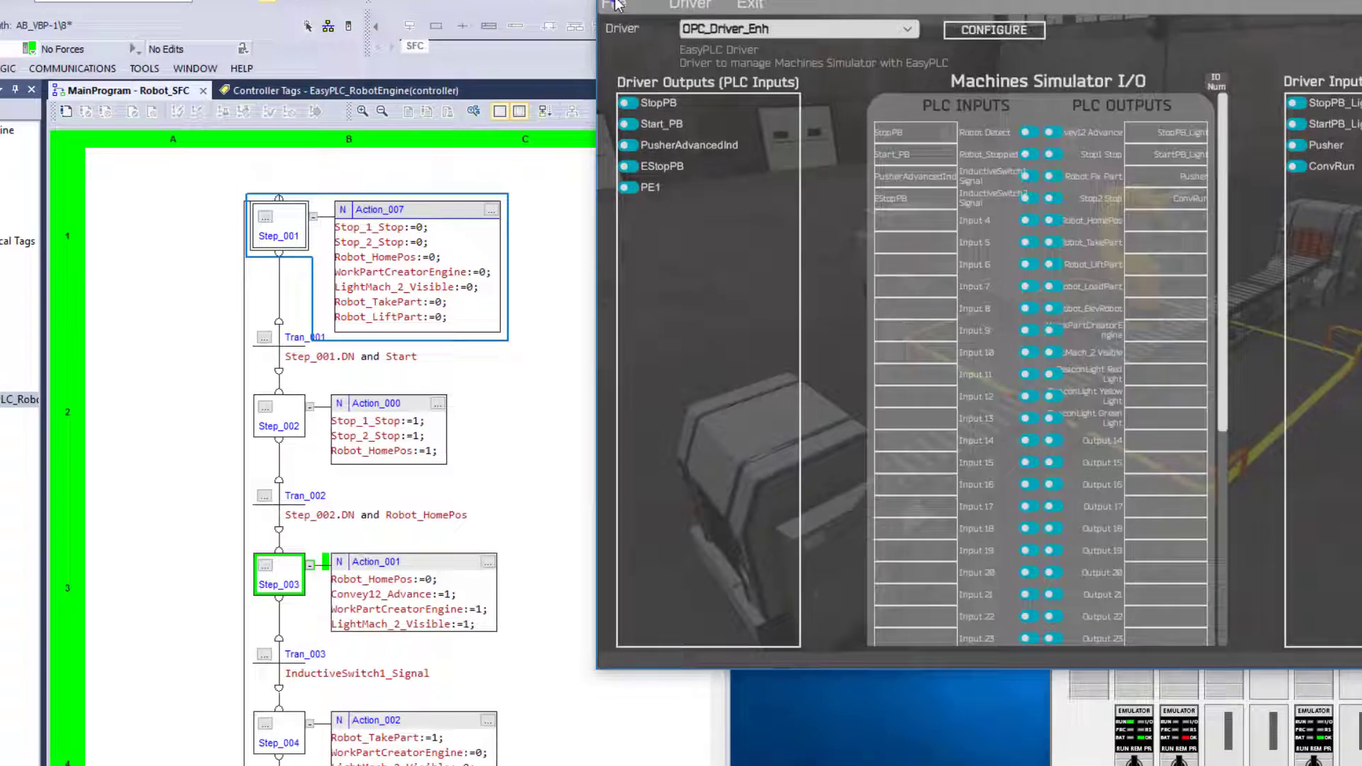
click(615, 5)
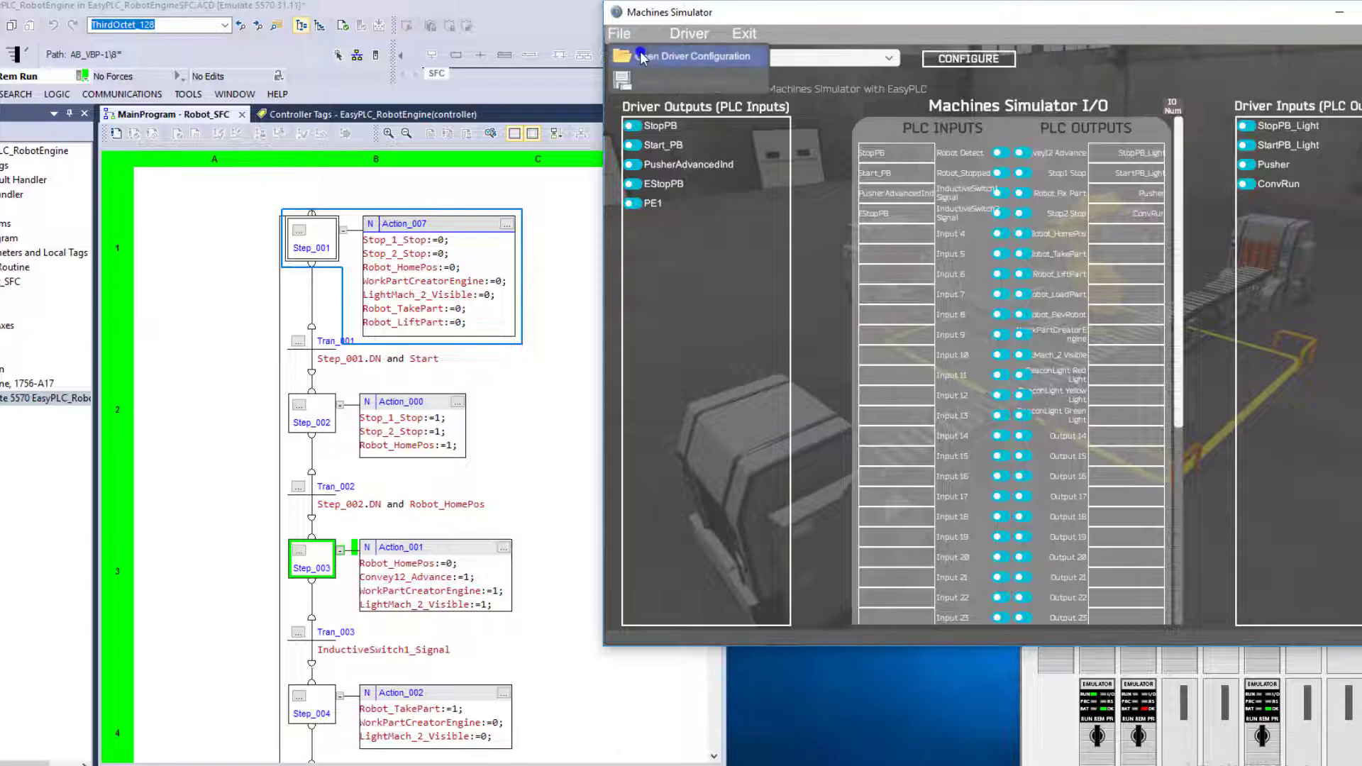
click(691, 56)
scroll(840, 440, down, 1)
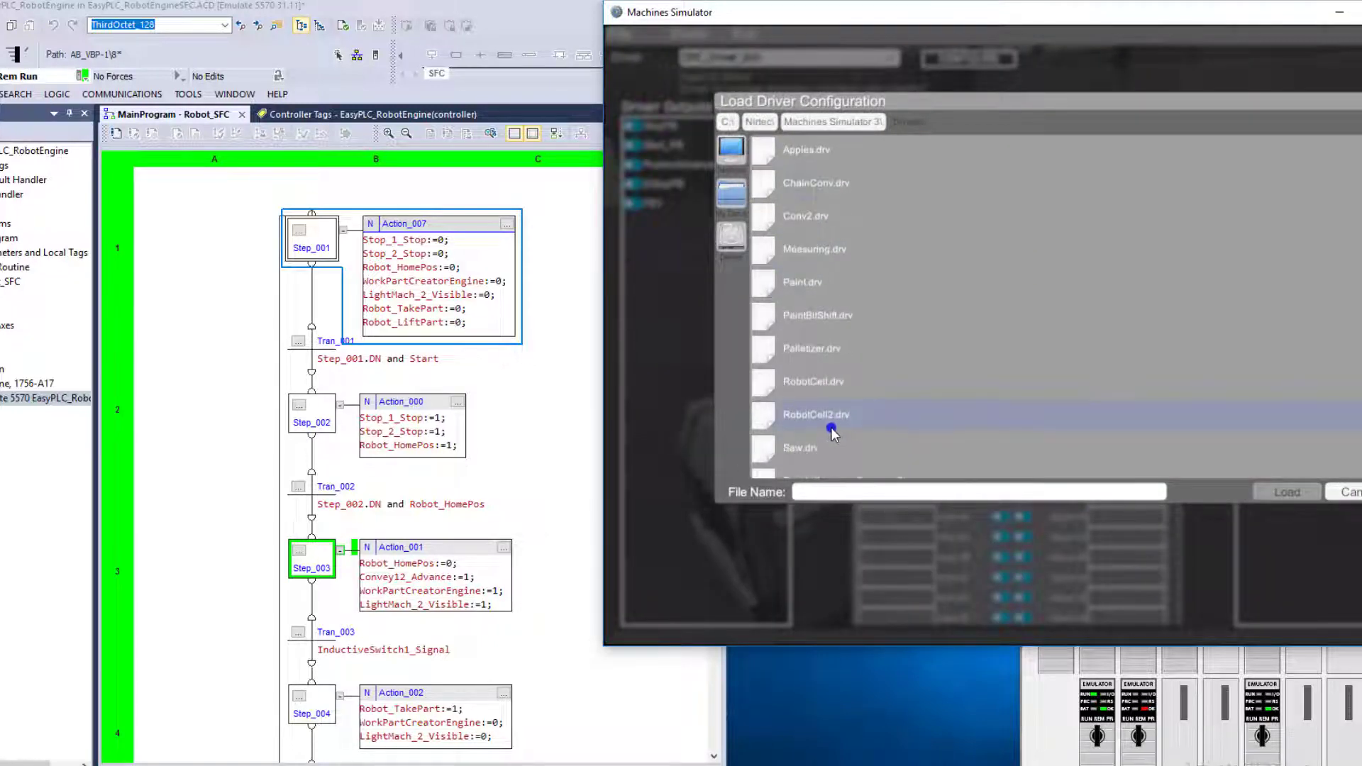
click(821, 387)
click(1285, 492)
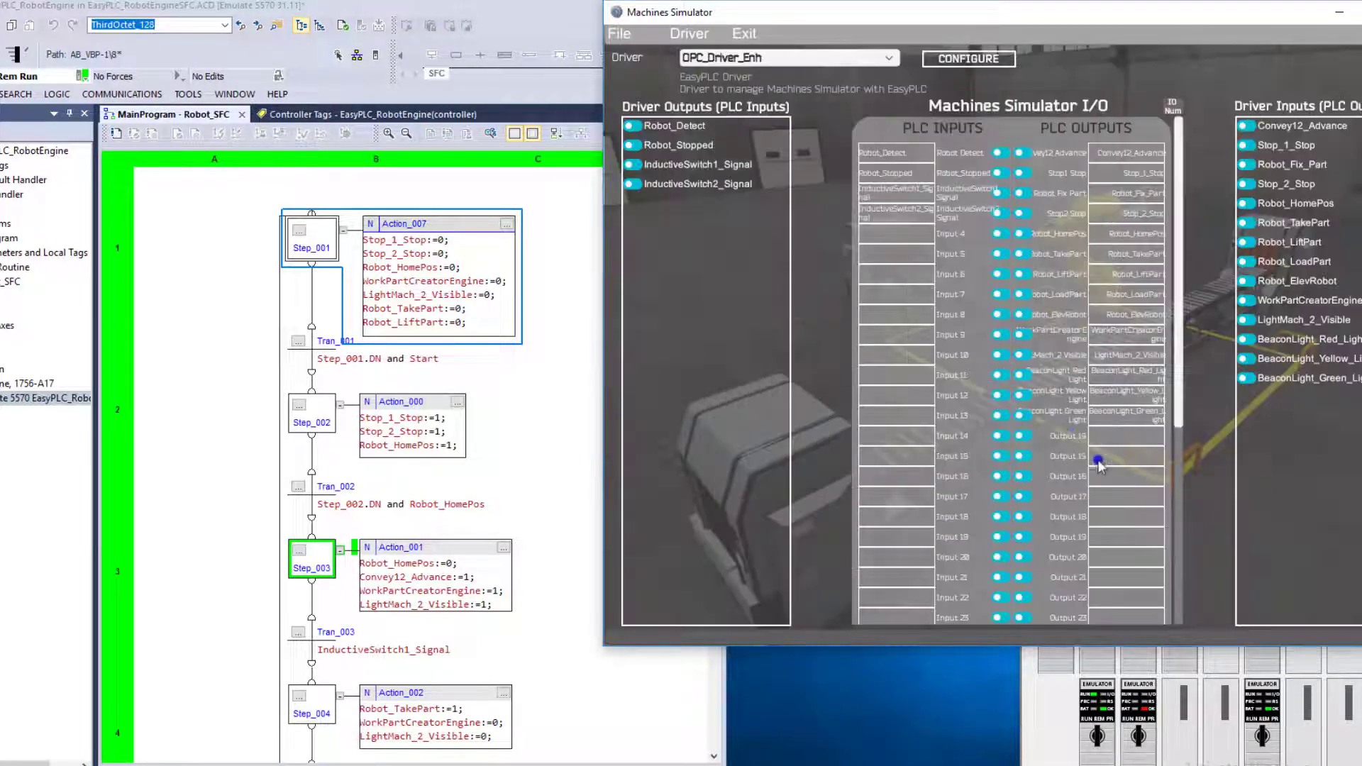
click(746, 37)
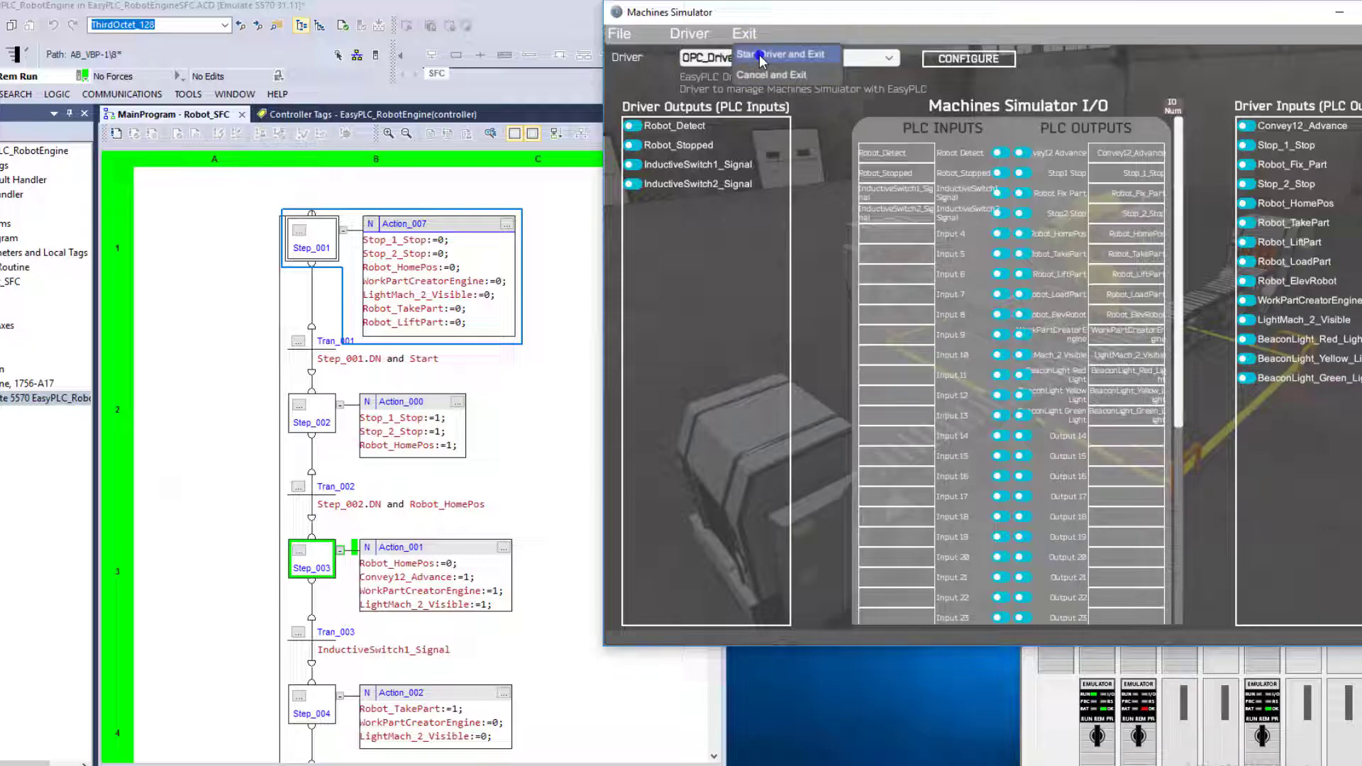
click(594, 264)
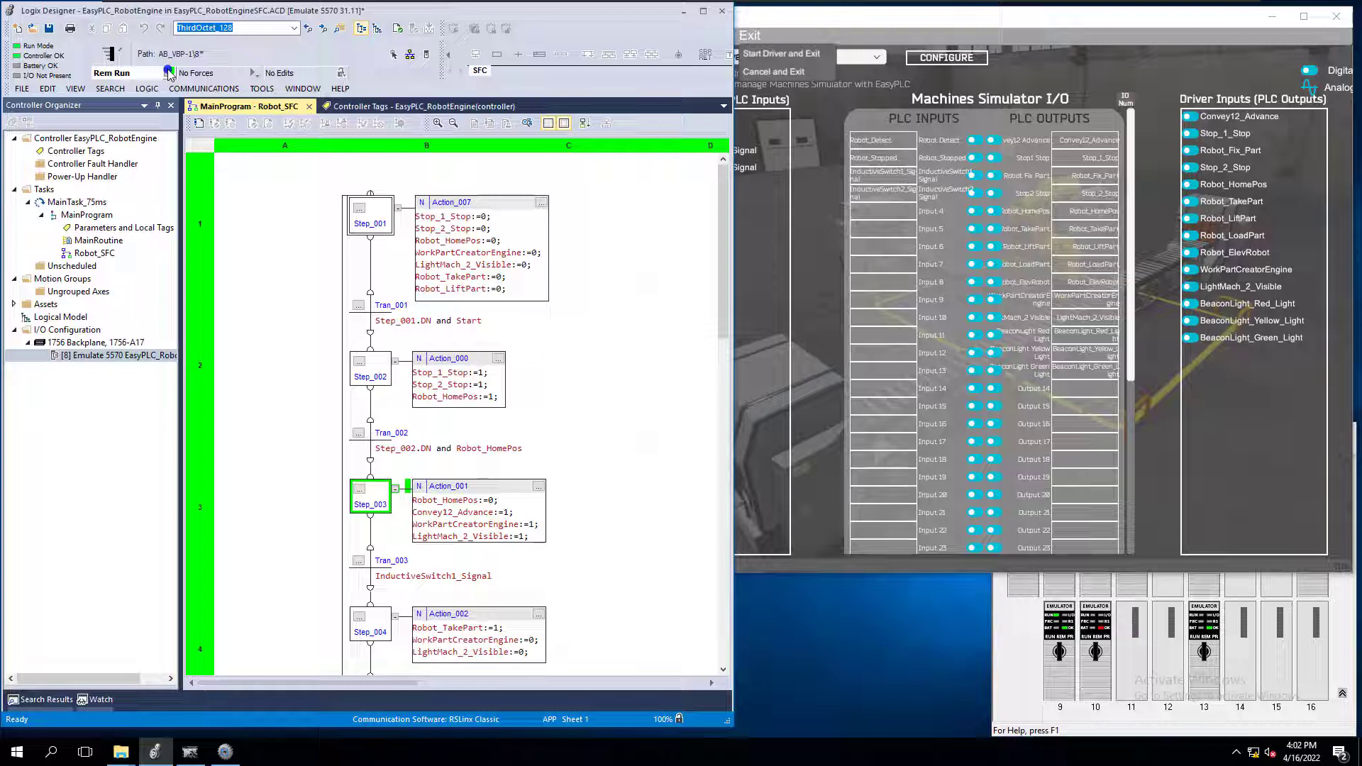
Switch the controller to Remote Program mode.
click(170, 73)
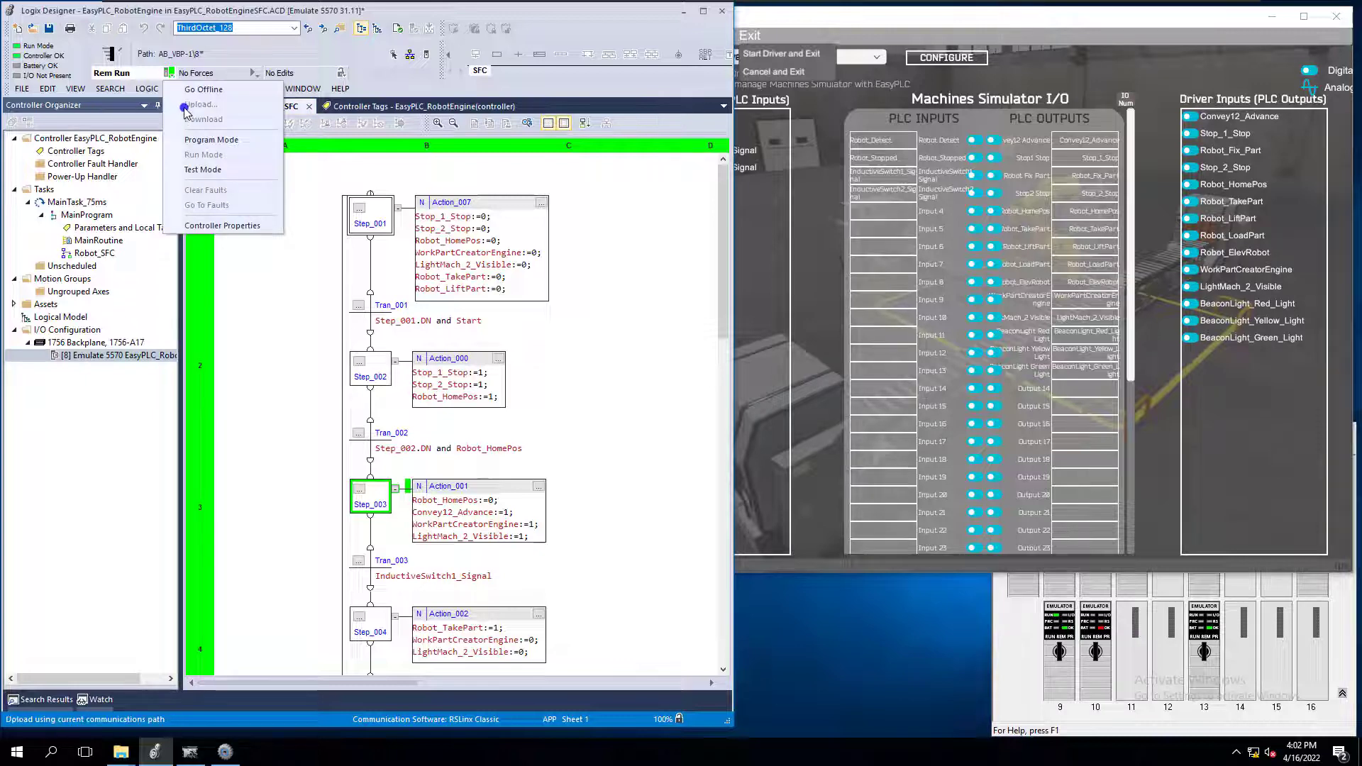
click(209, 141)
click(379, 402)
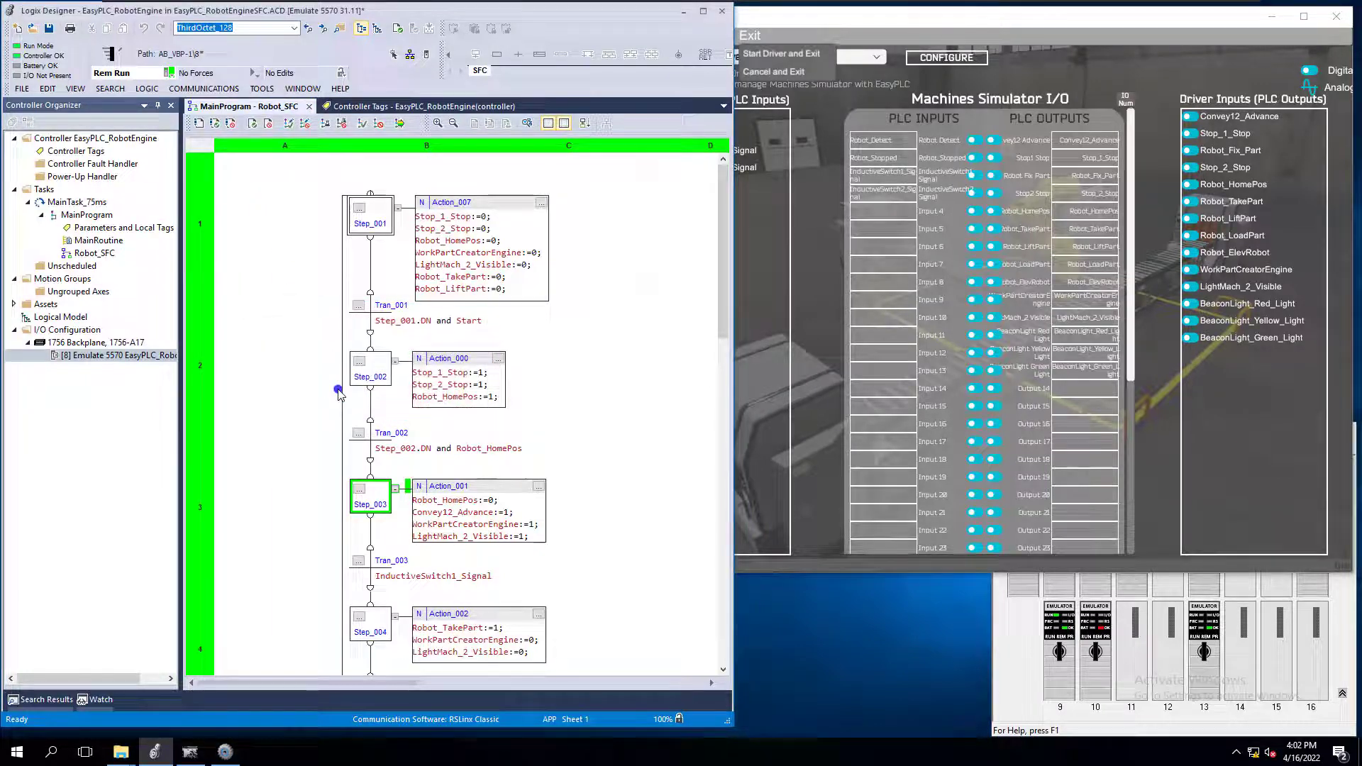
Return the controller to Remote Run, start the simulator driver, and bring Logix Designer forward.
click(170, 73)
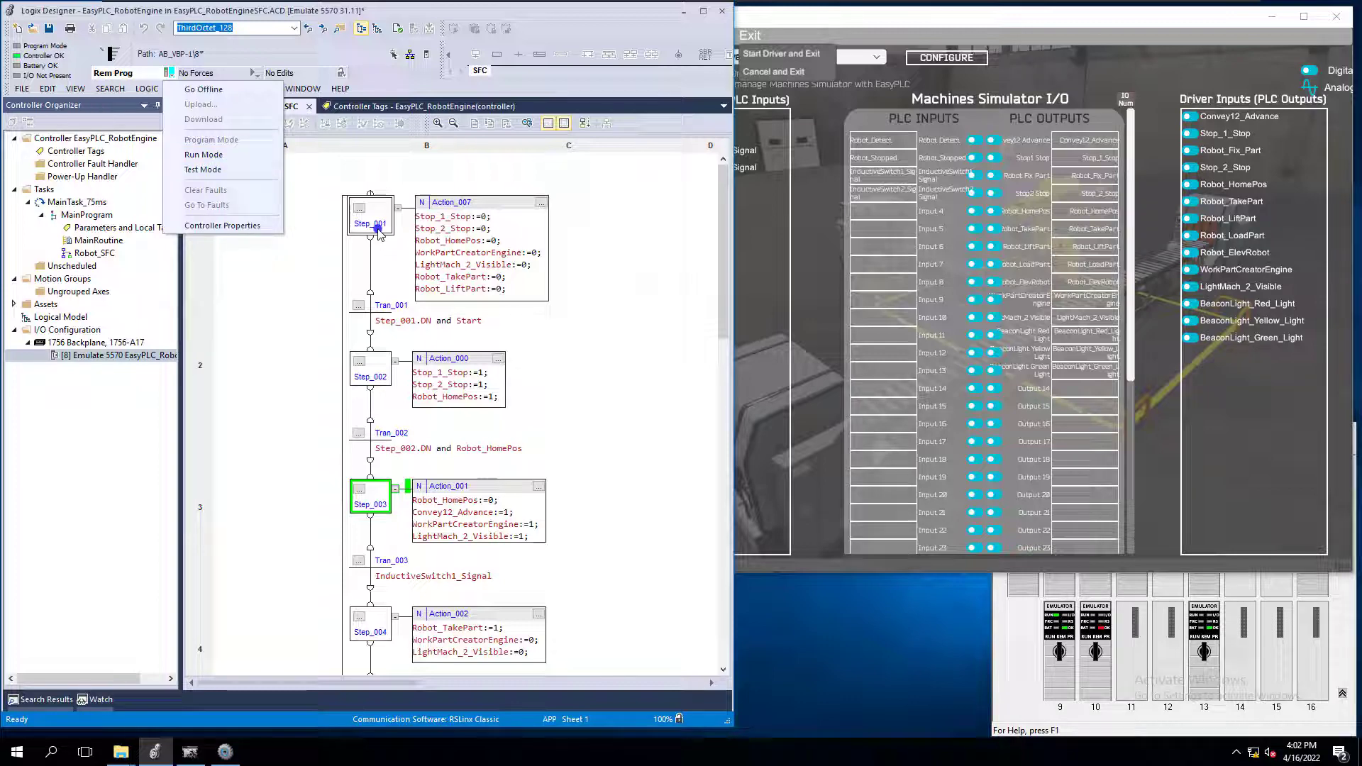
key(Return)
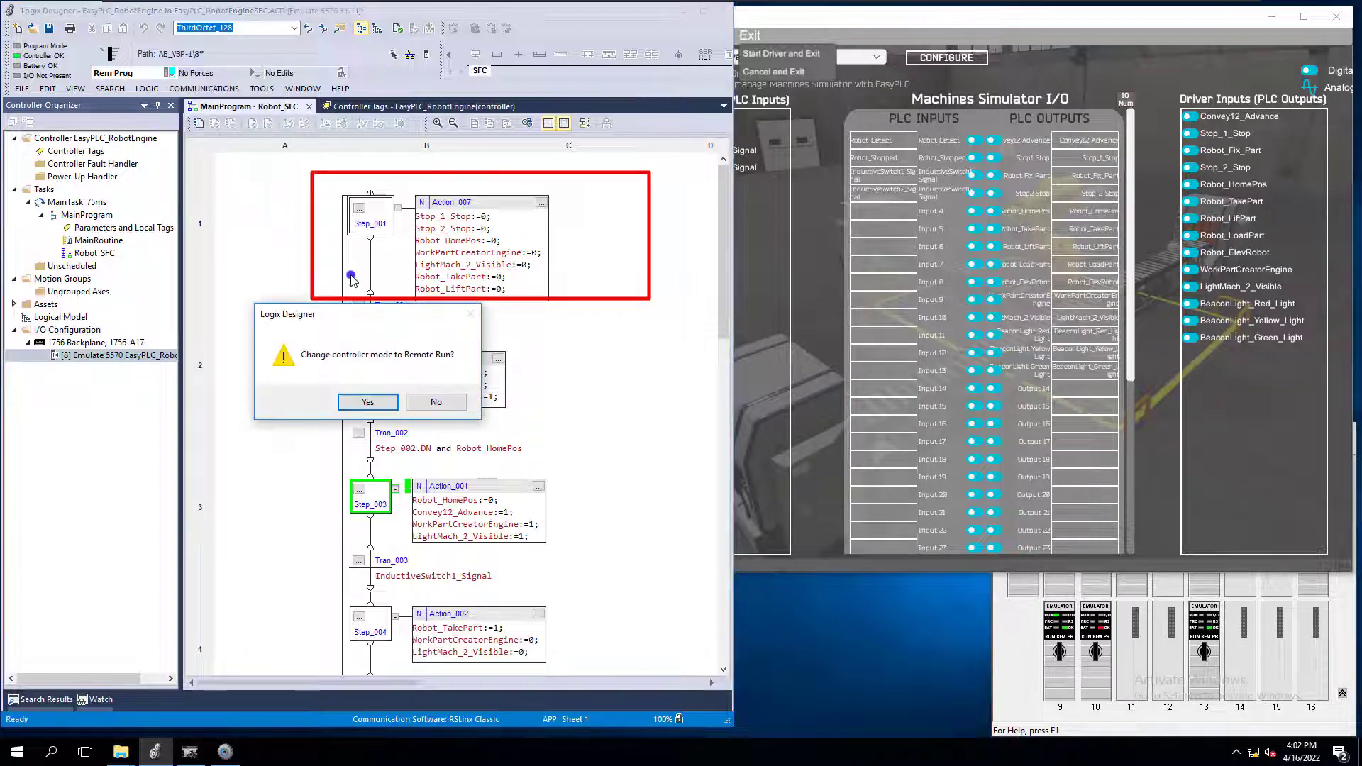
click(368, 402)
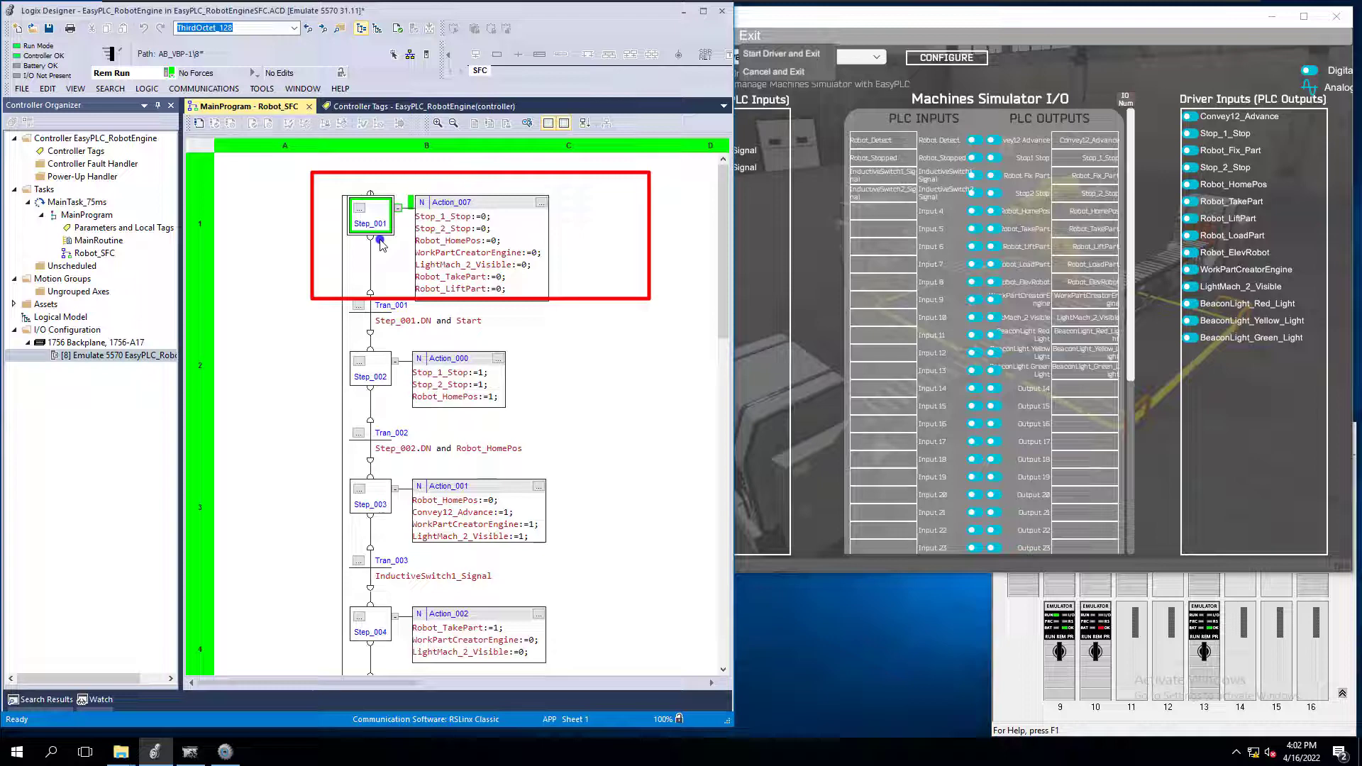
click(810, 53)
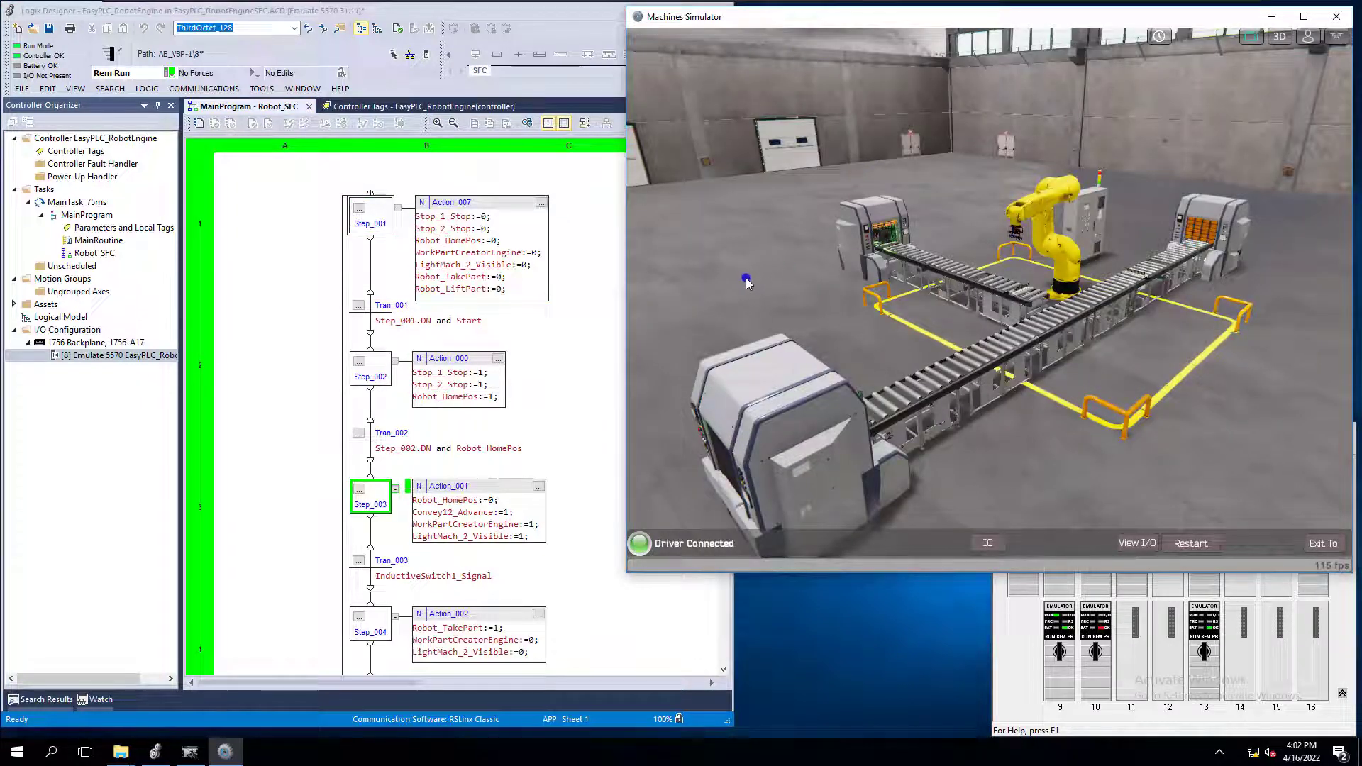
click(582, 295)
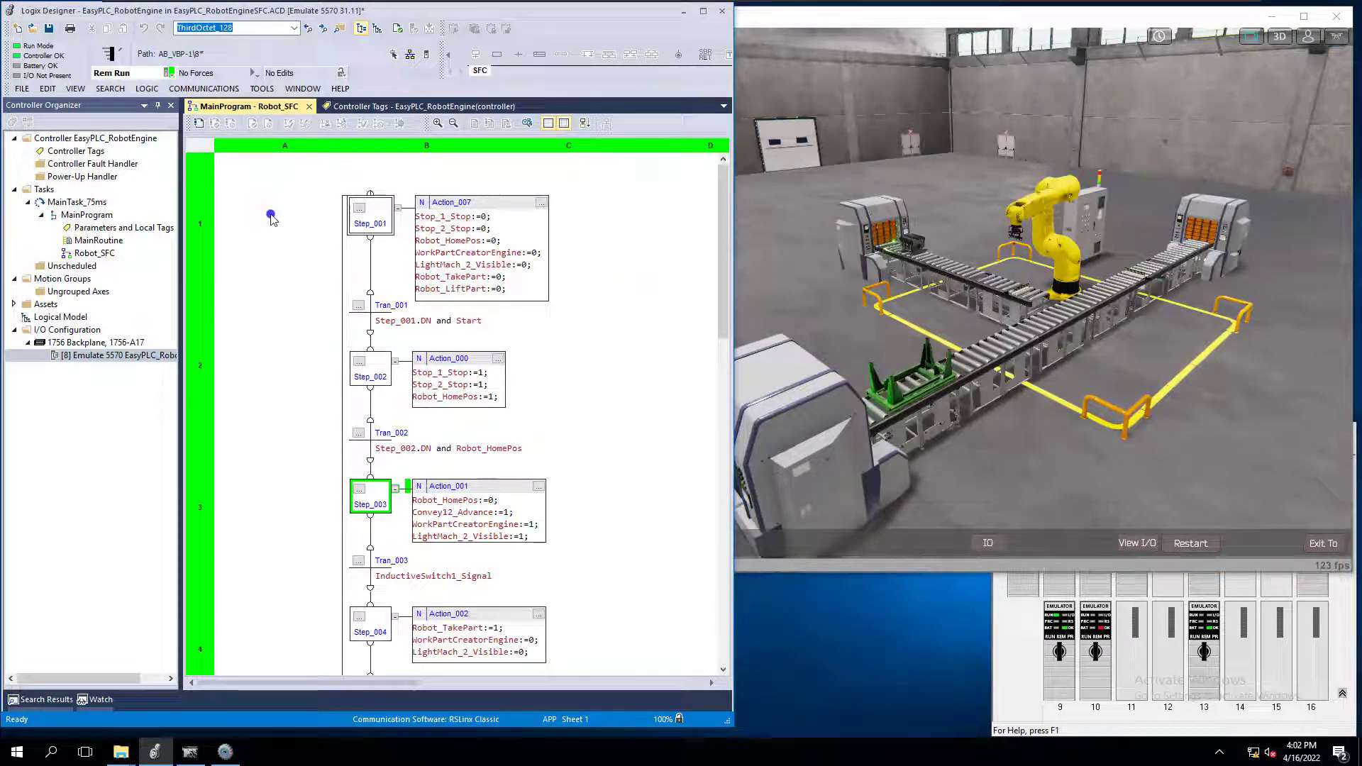
click(170, 72)
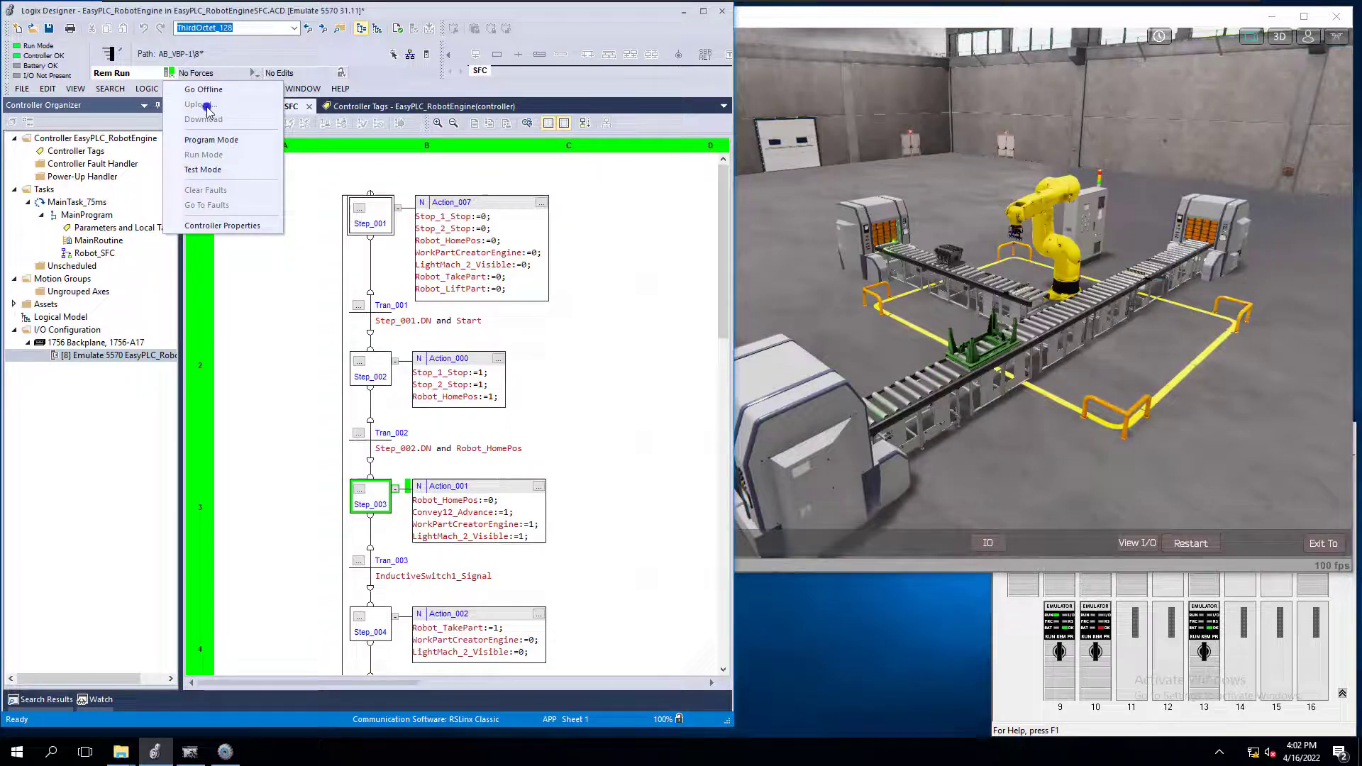
click(114, 138)
right_click(115, 138)
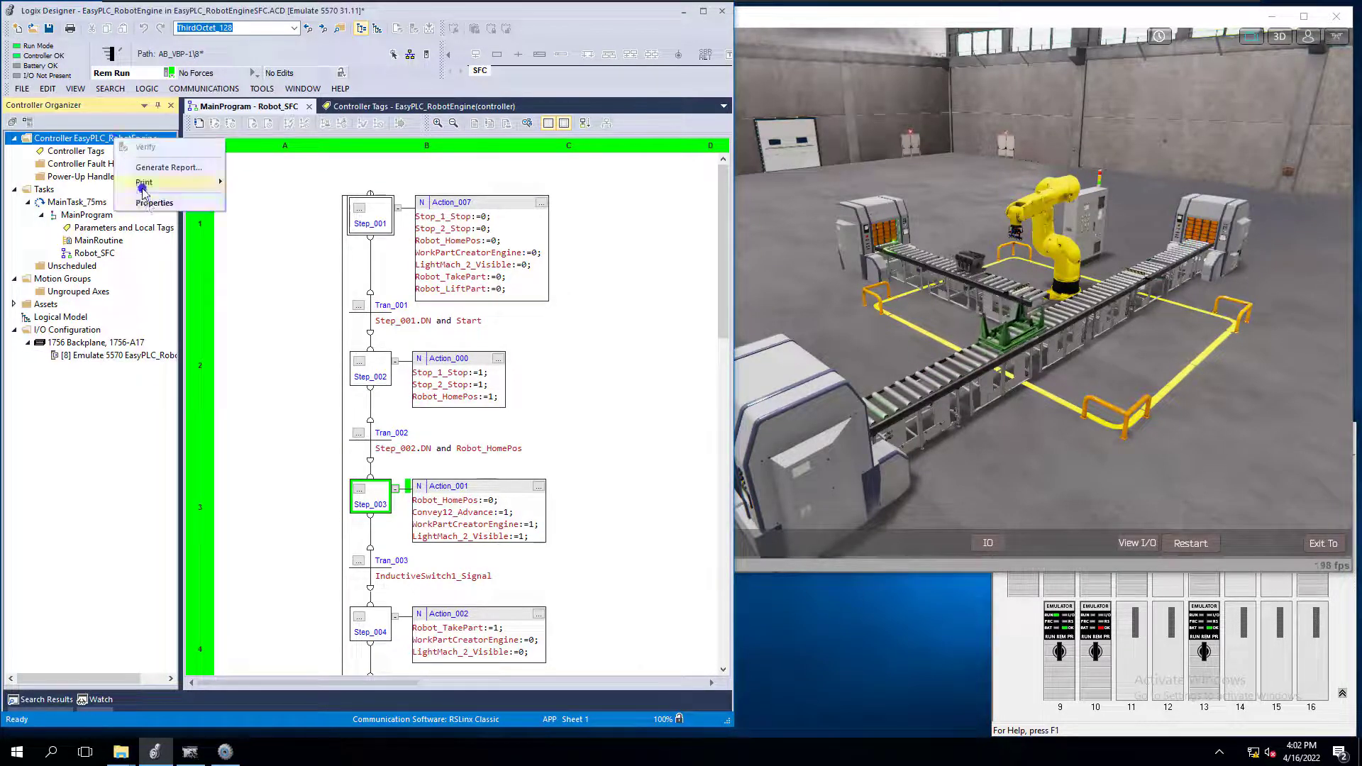
click(154, 204)
click(307, 221)
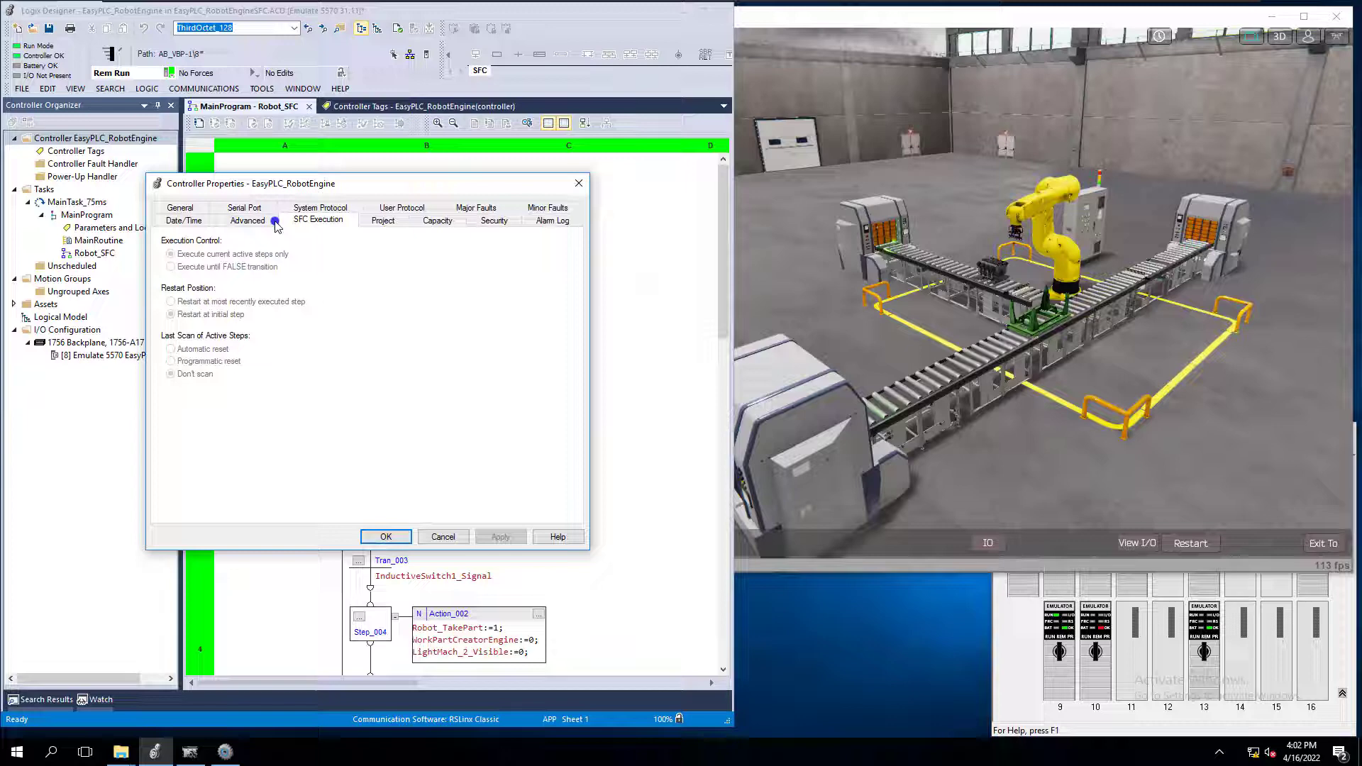
click(173, 316)
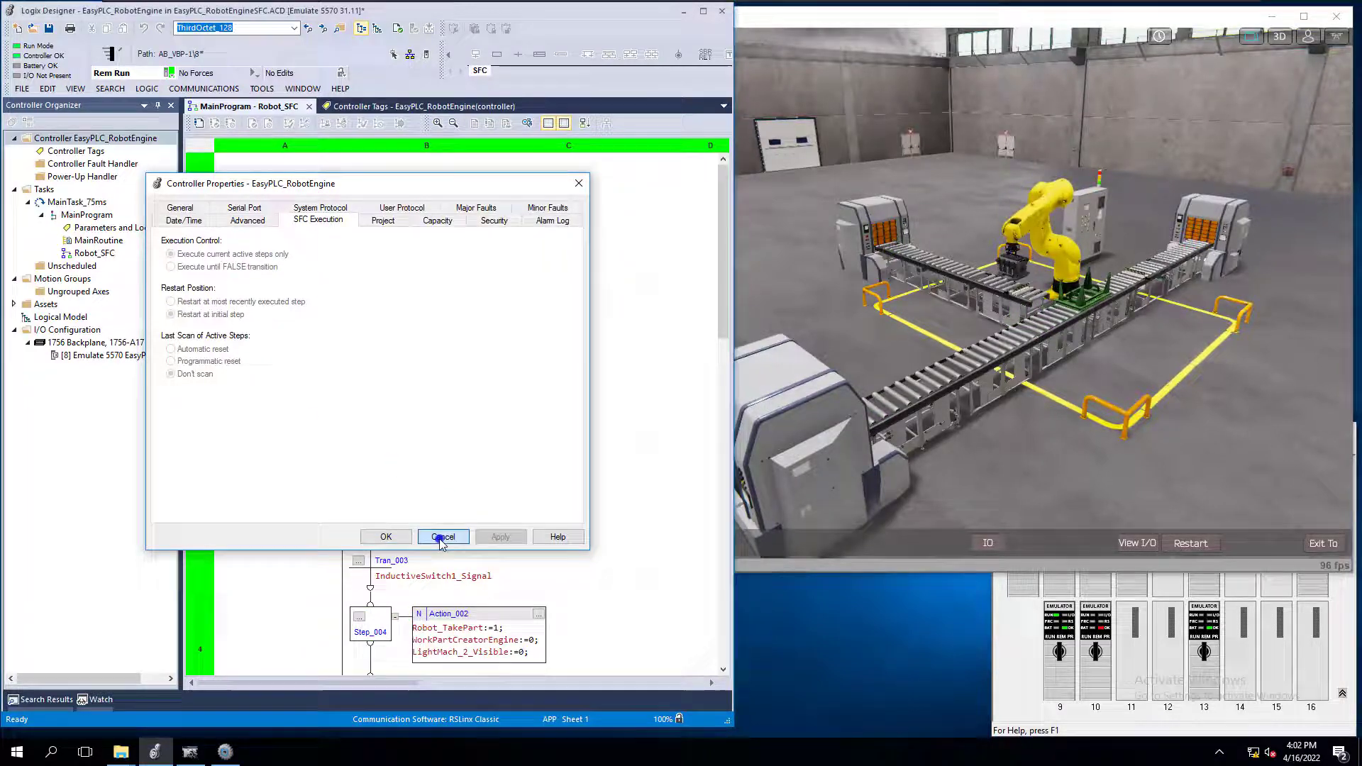
click(386, 536)
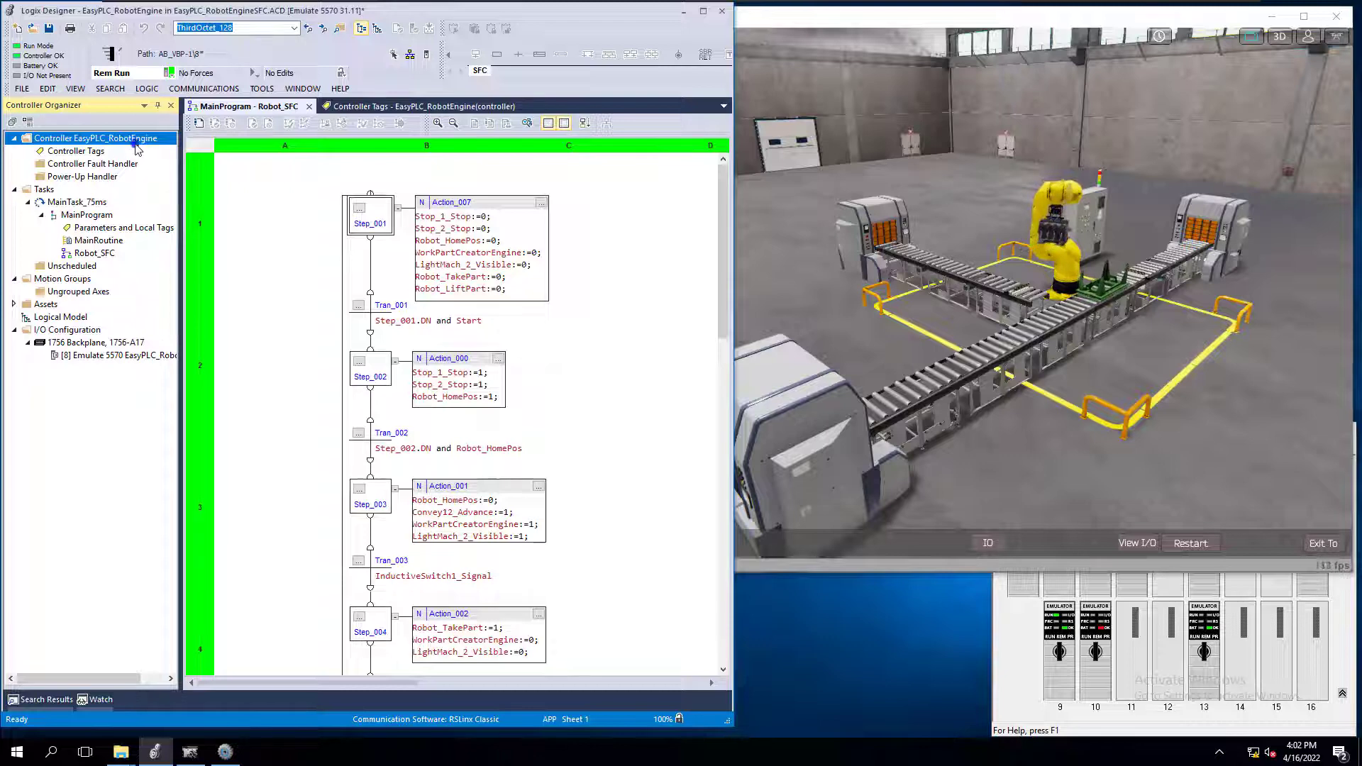
Go offline and confirm SFC Execution in Controller Properties is set to restart at initial step.
click(166, 78)
click(206, 90)
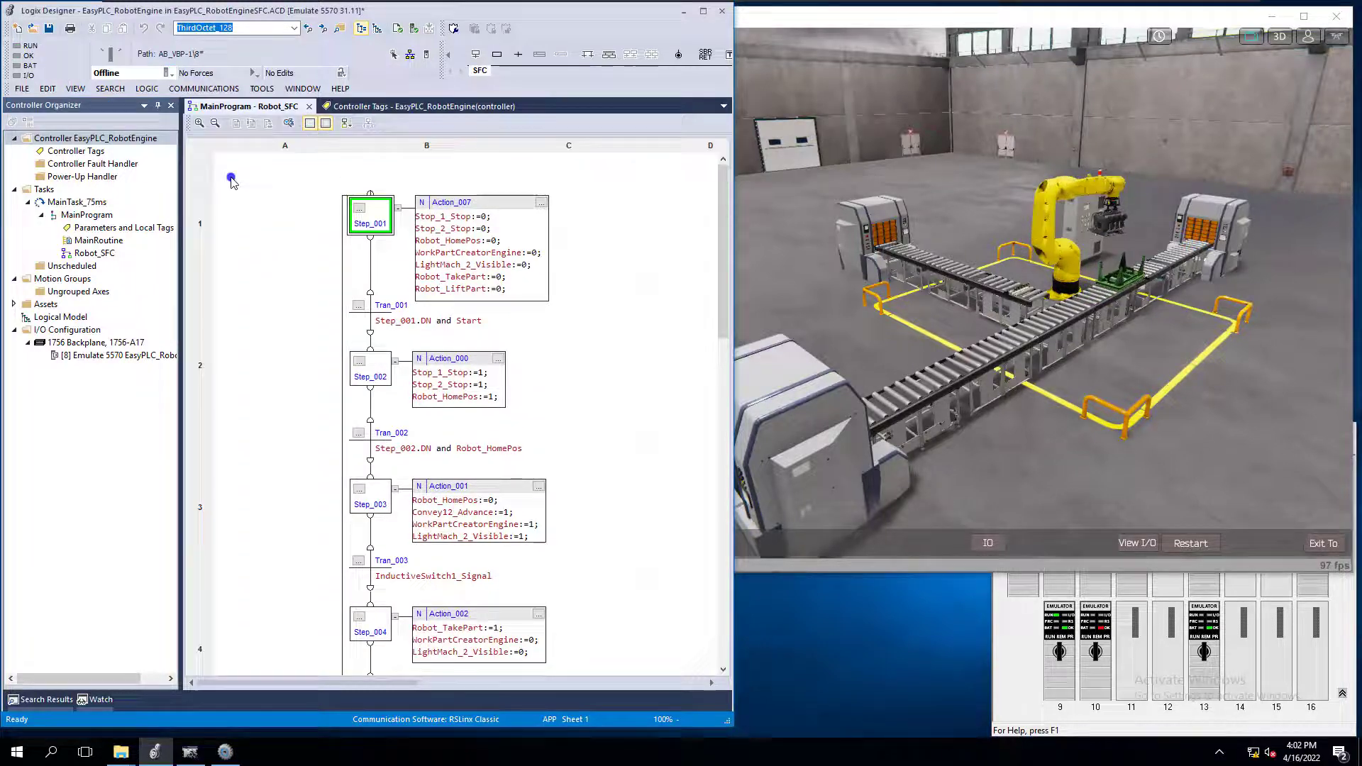
right_click(131, 138)
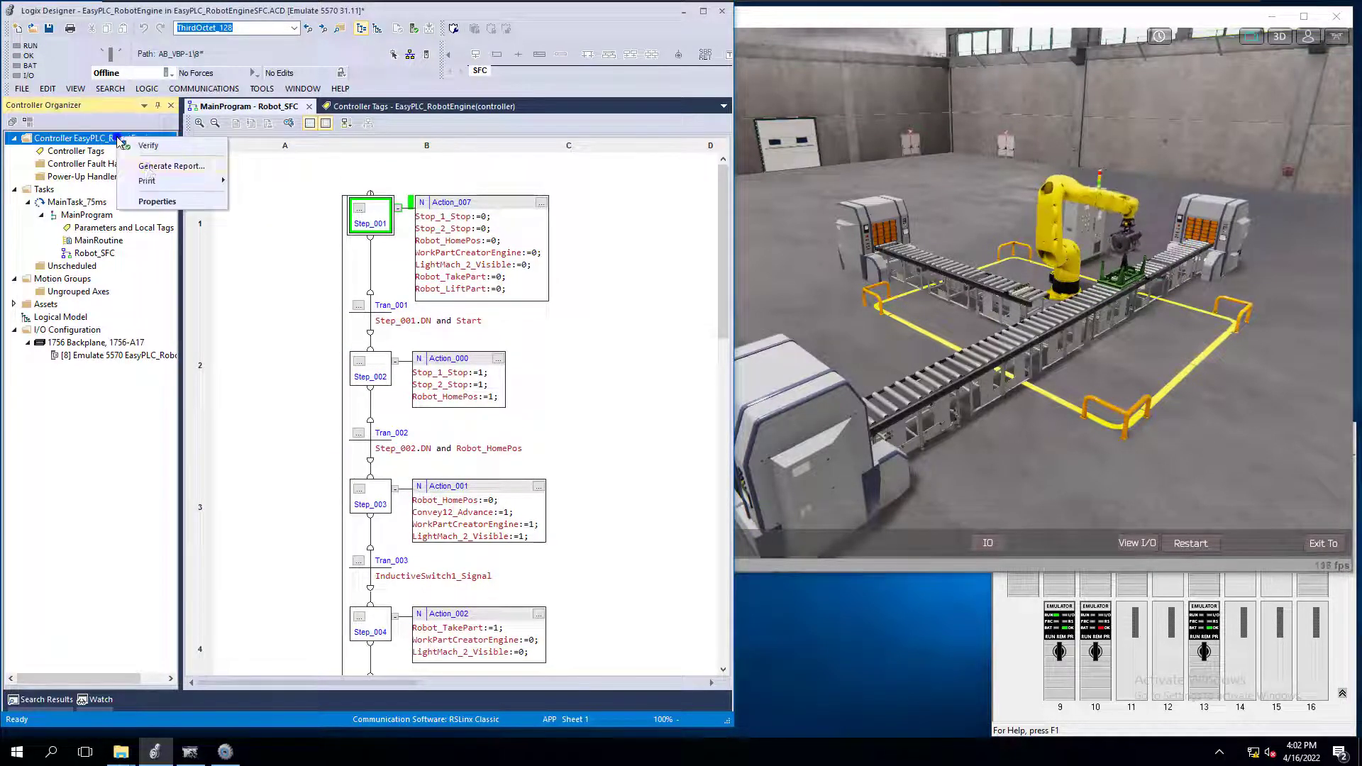
click(152, 196)
click(318, 208)
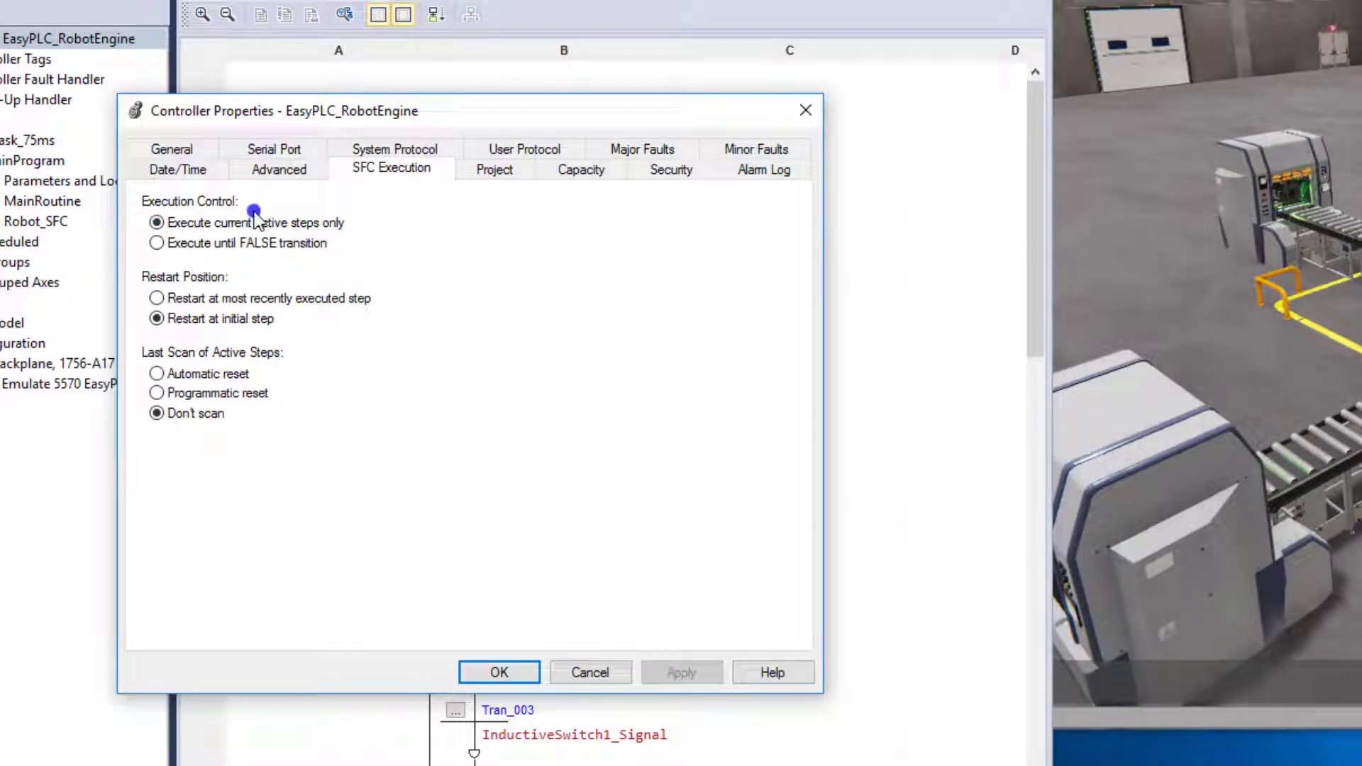
click(593, 674)
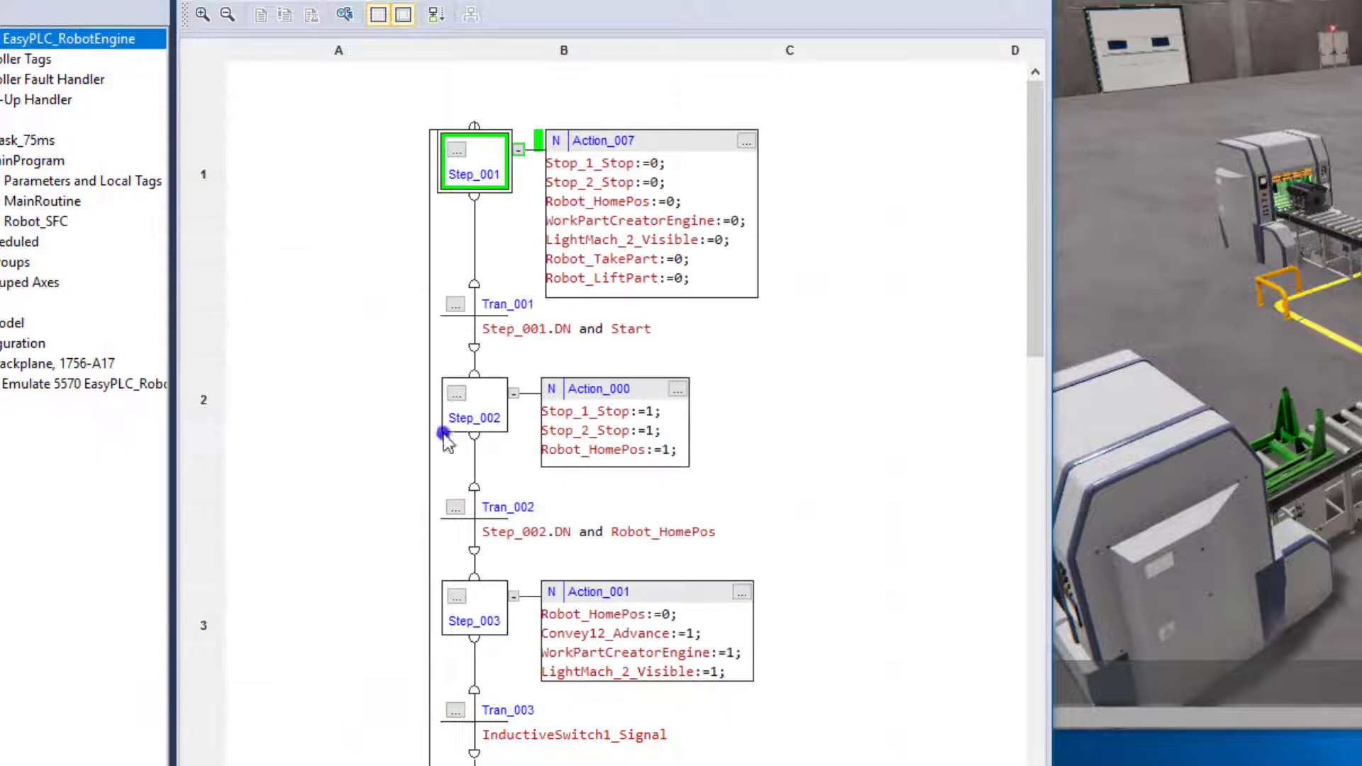
double_click(456, 153)
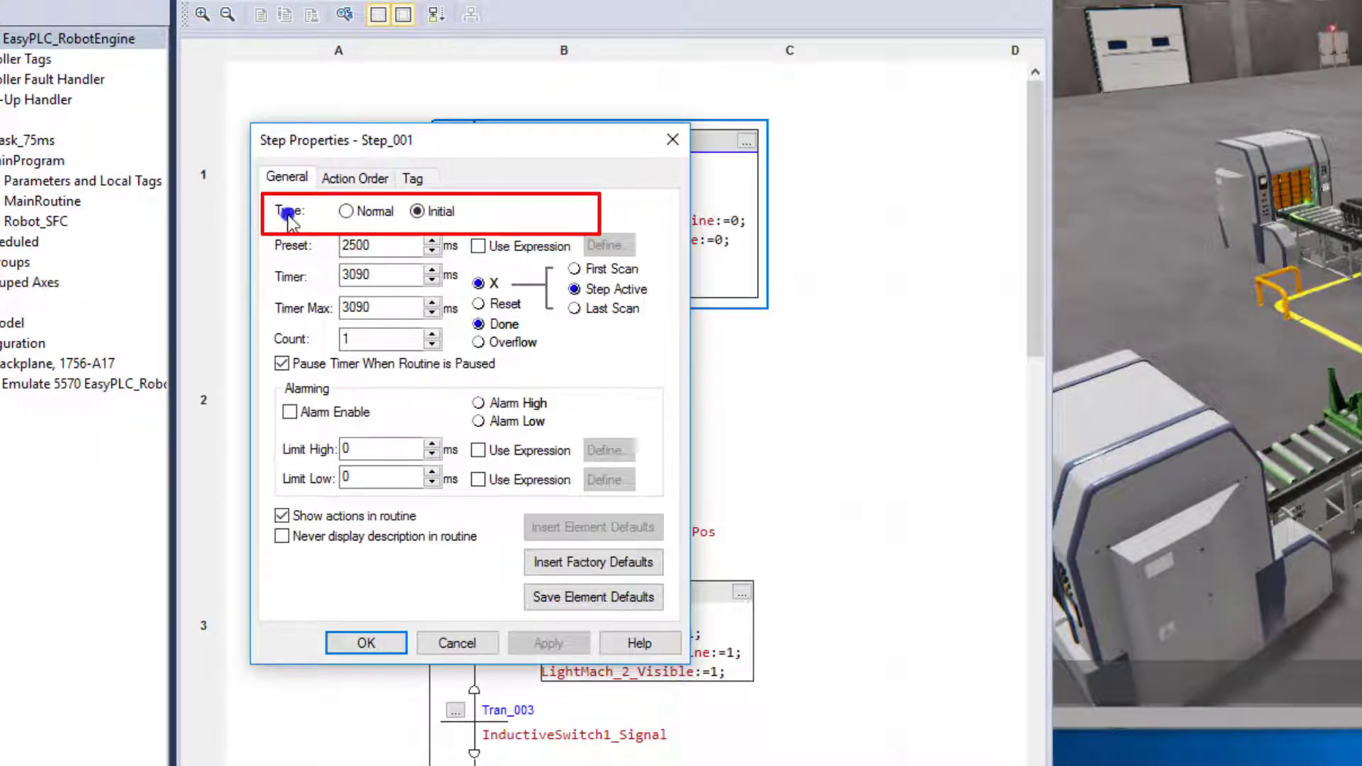
drag(469, 149, 729, 112)
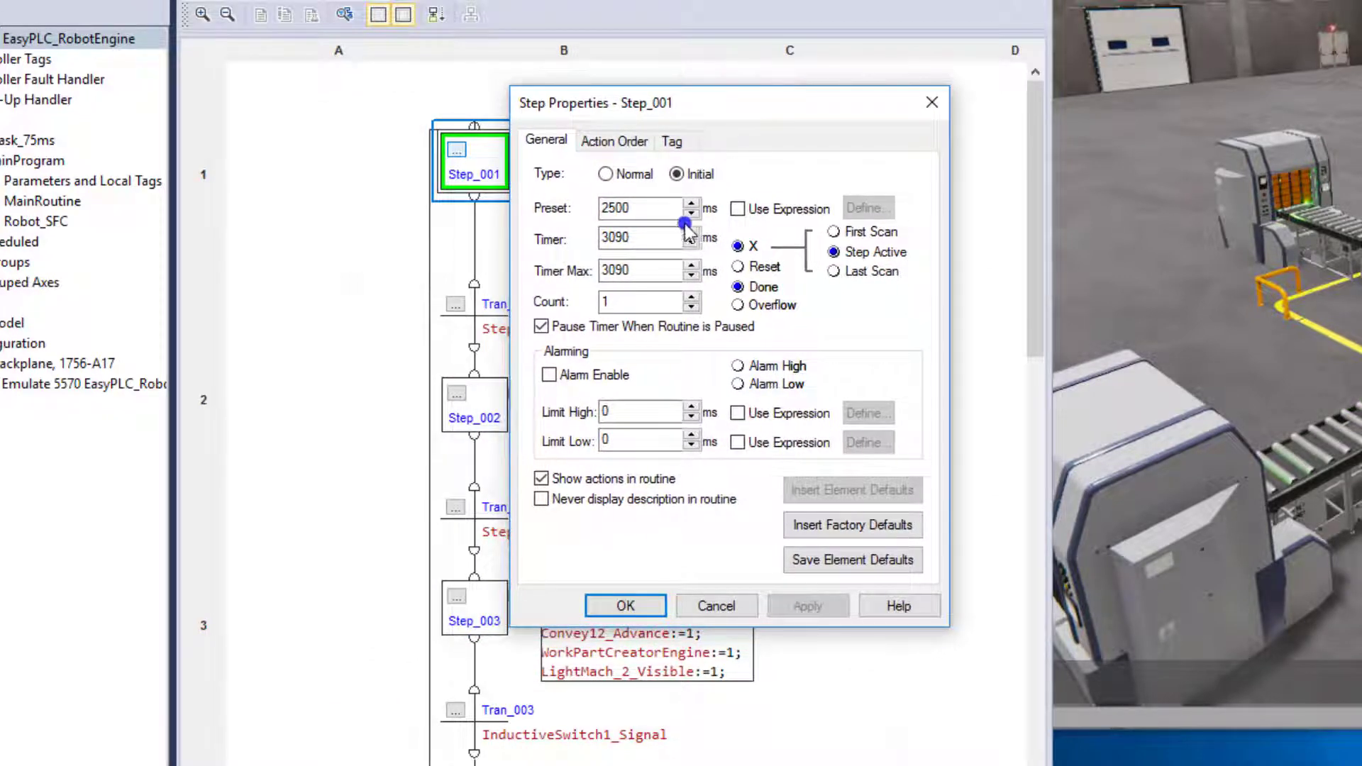
click(718, 605)
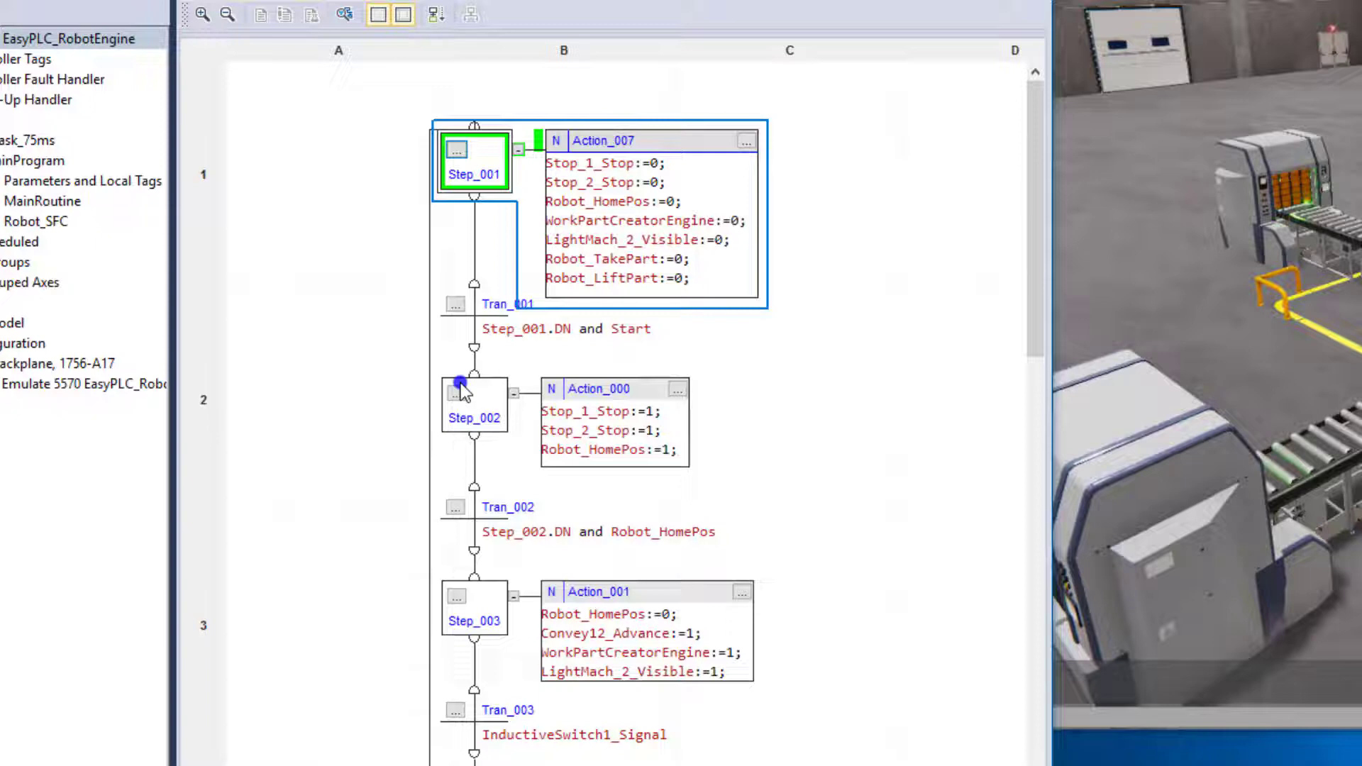
double_click(459, 395)
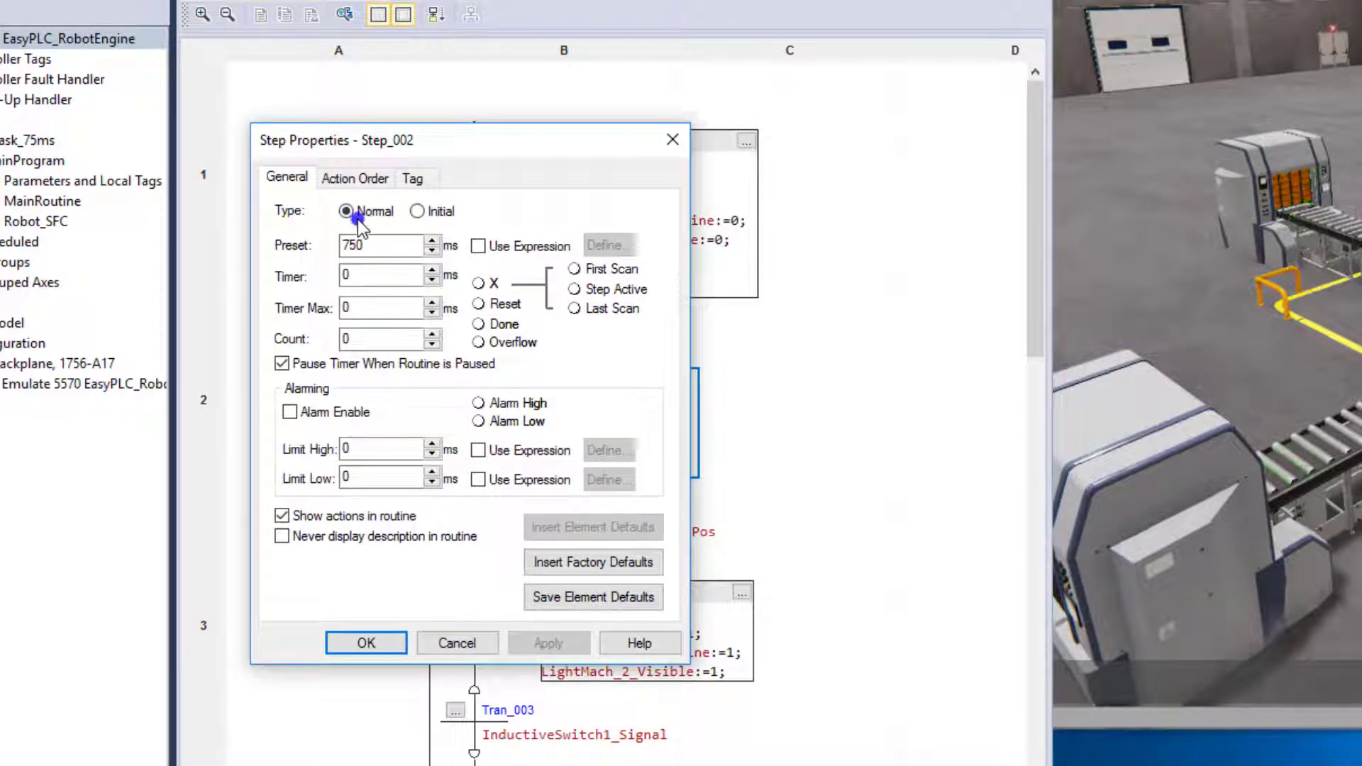
click(454, 644)
double_click(471, 614)
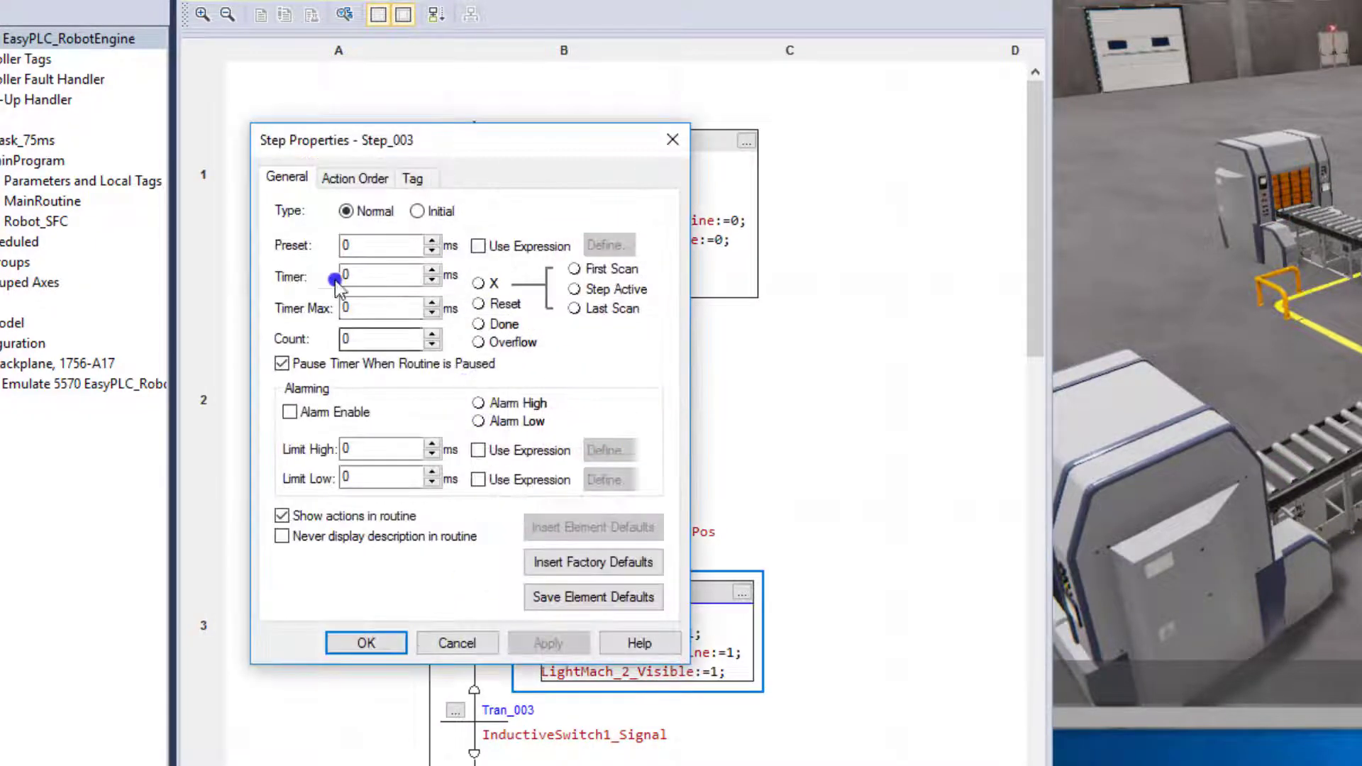
click(456, 642)
double_click(459, 162)
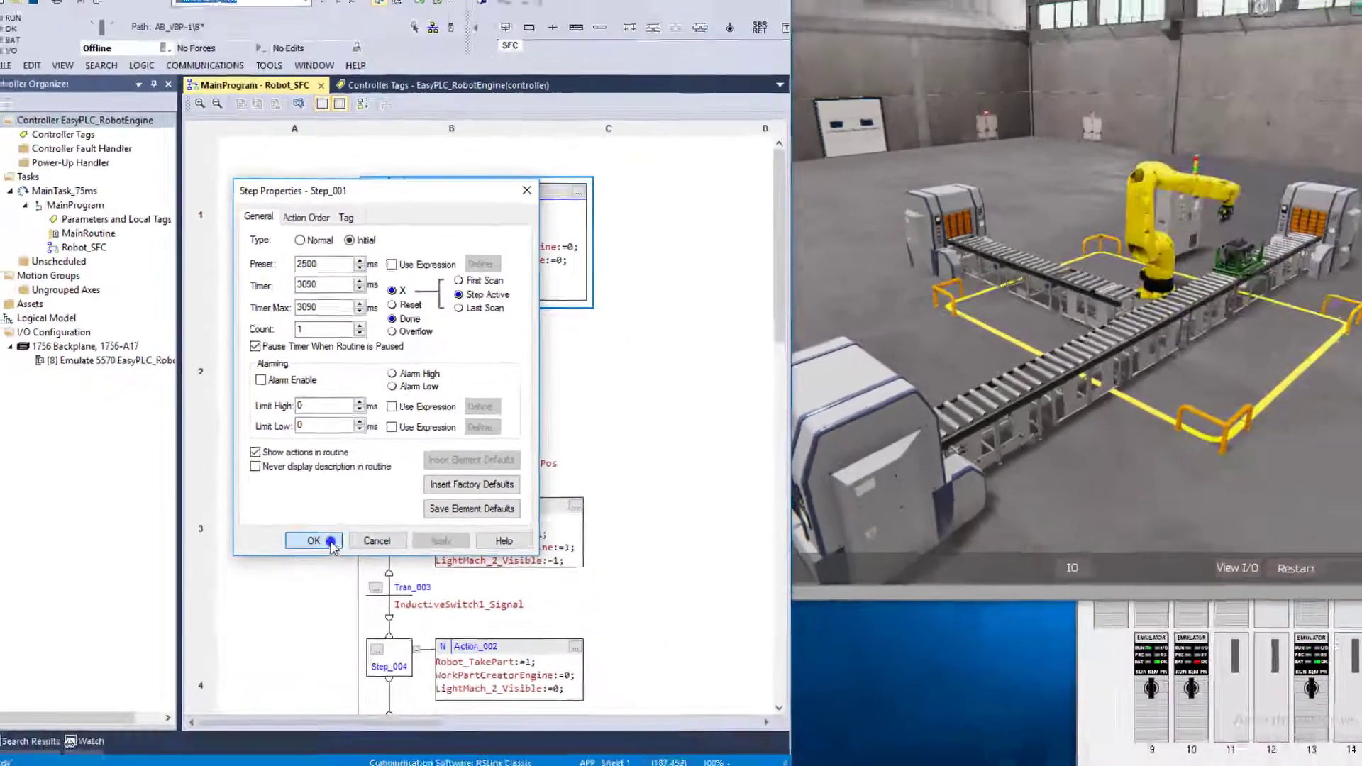
click(366, 643)
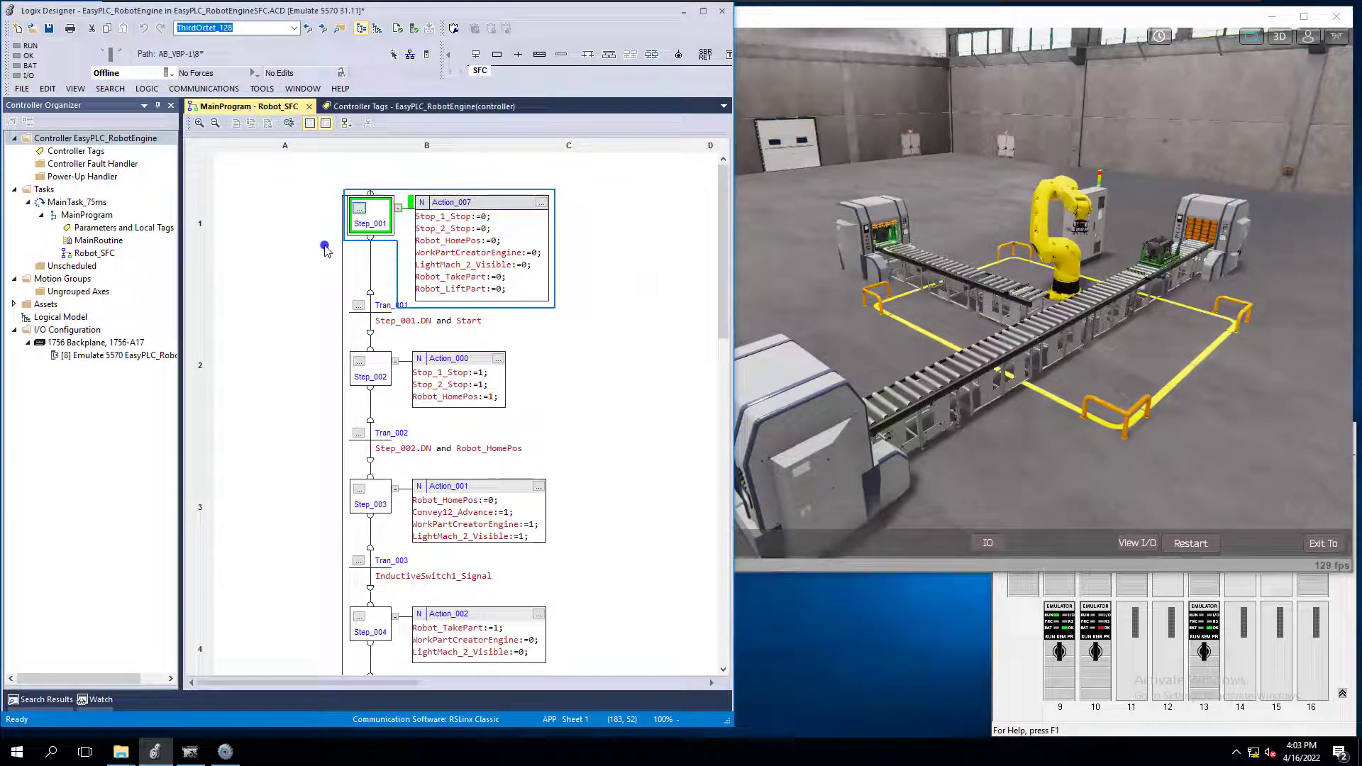
Upload from the controller to go back online in Remote Run.
click(167, 72)
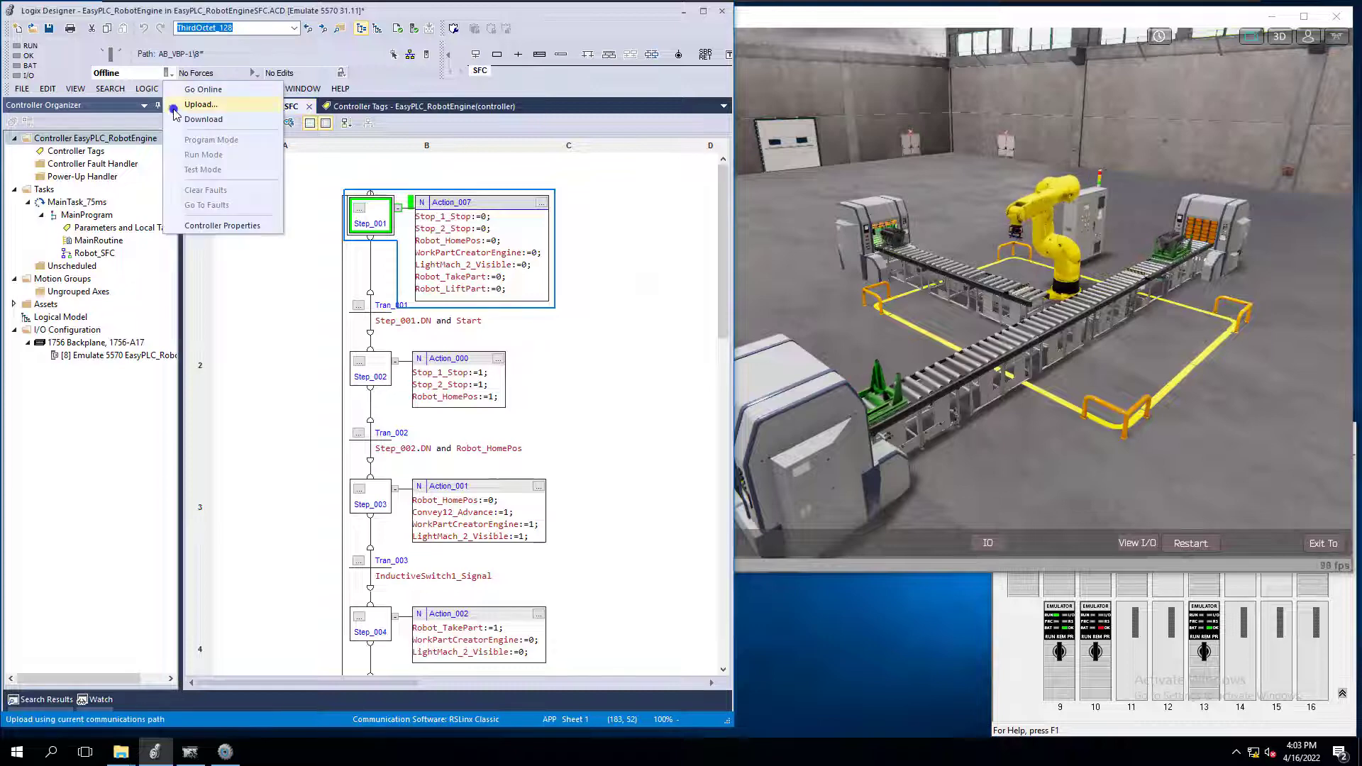
click(208, 104)
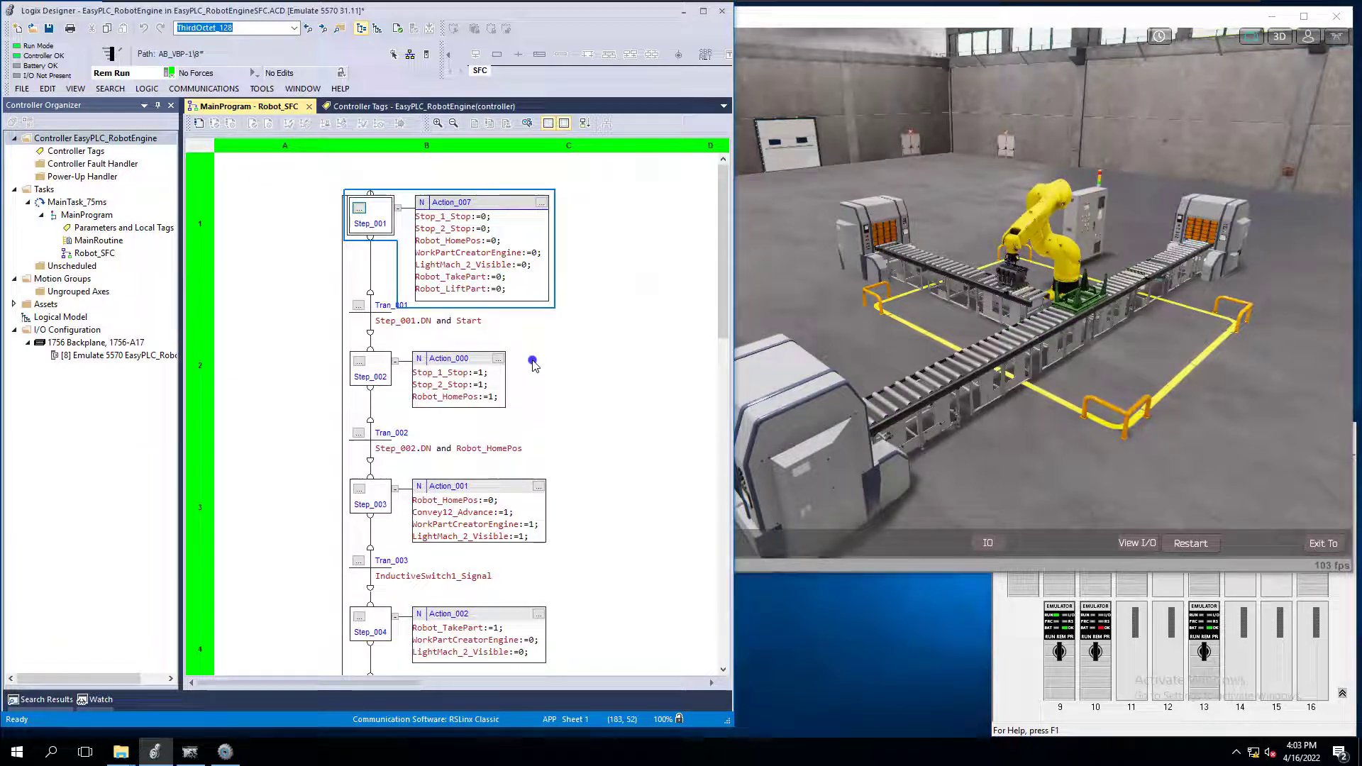
right_click(78, 139)
click(141, 201)
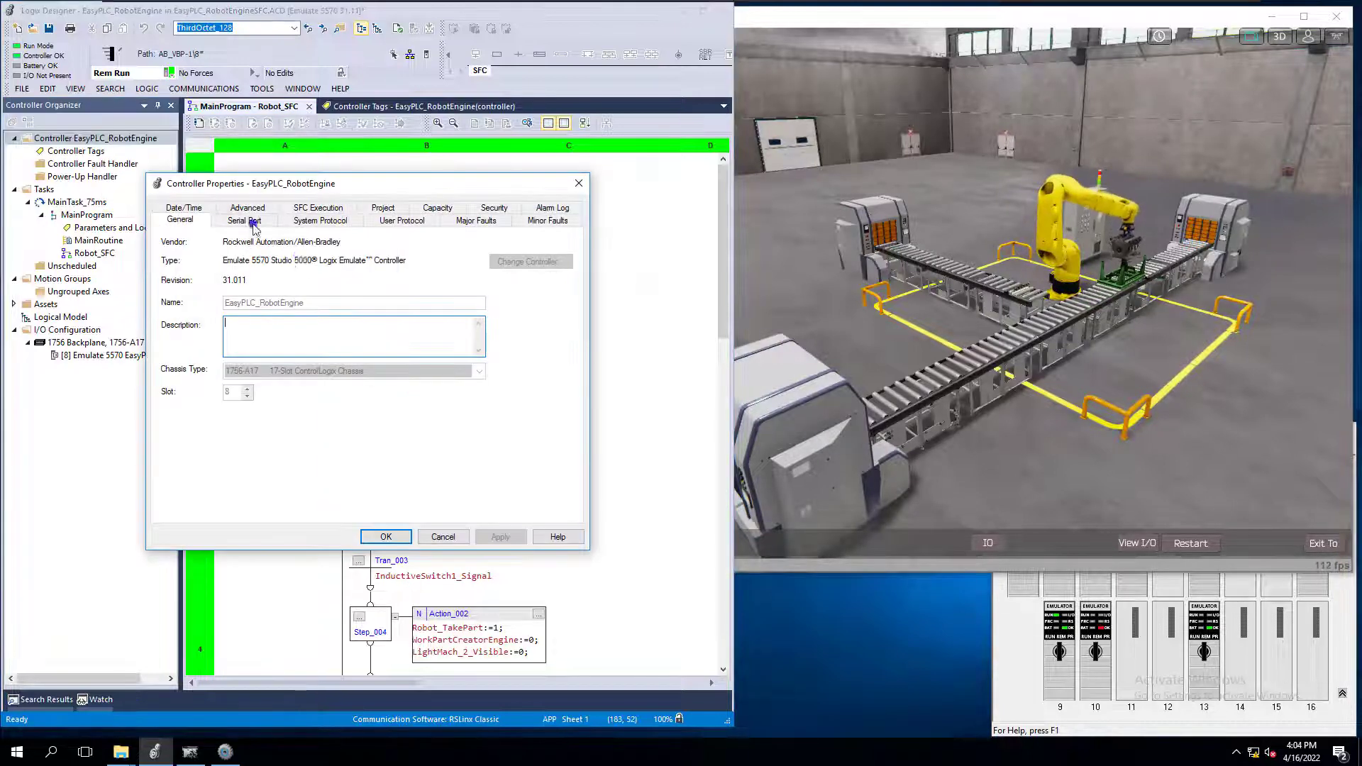
click(319, 208)
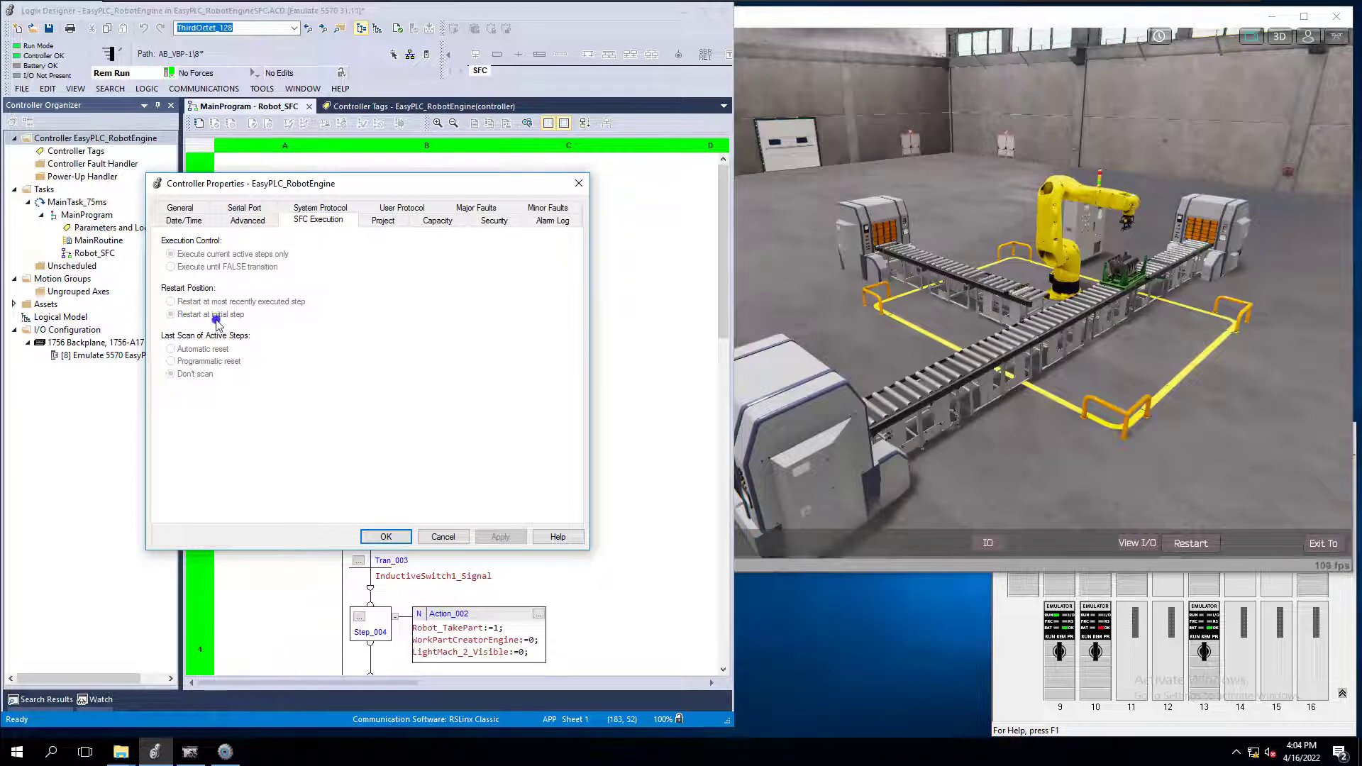
click(420, 534)
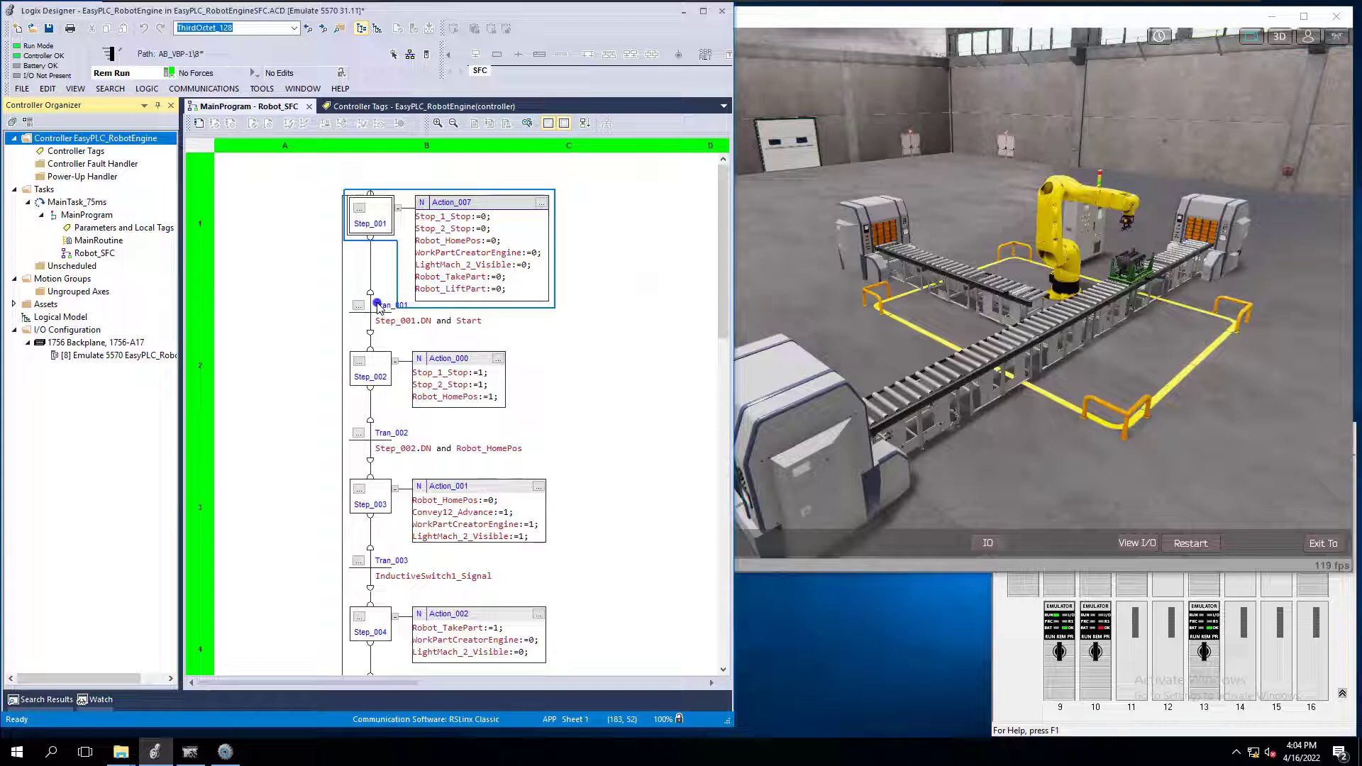
double_click(358, 214)
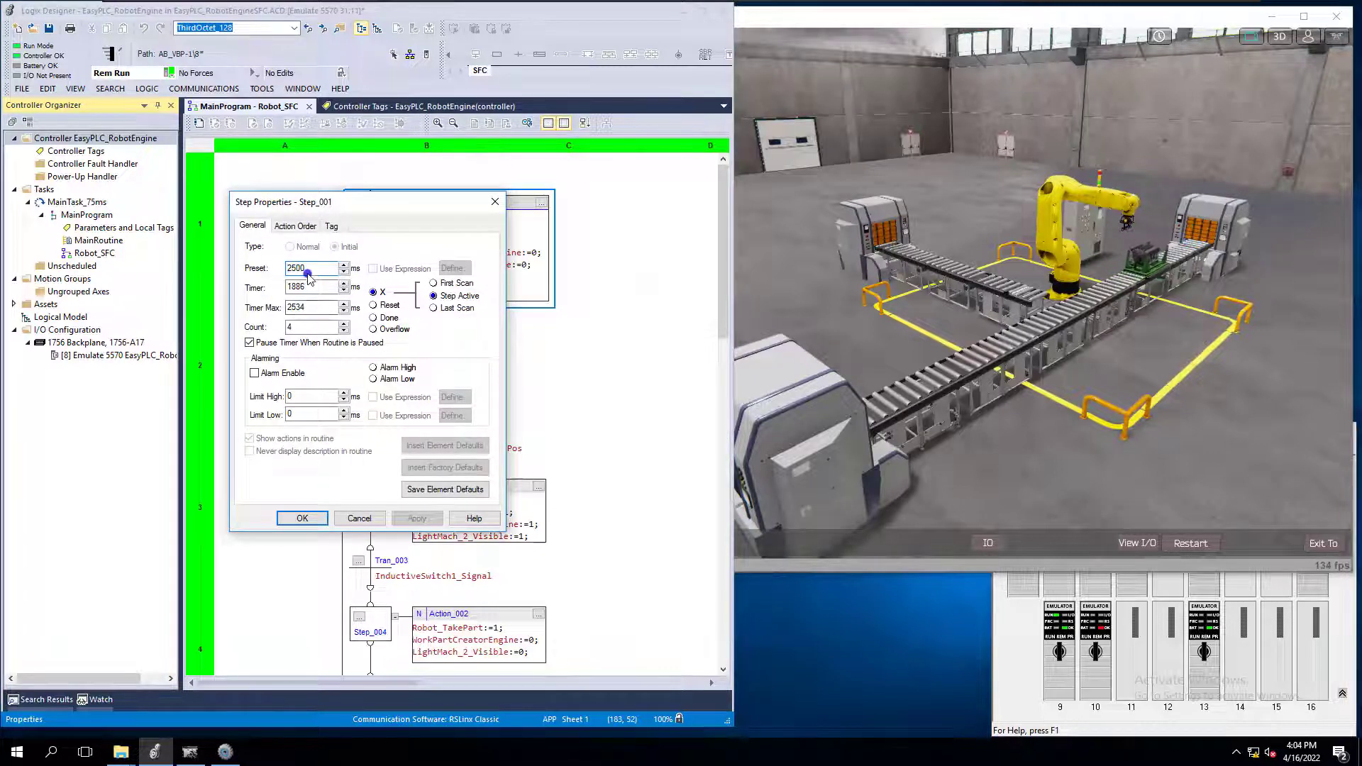
click(495, 201)
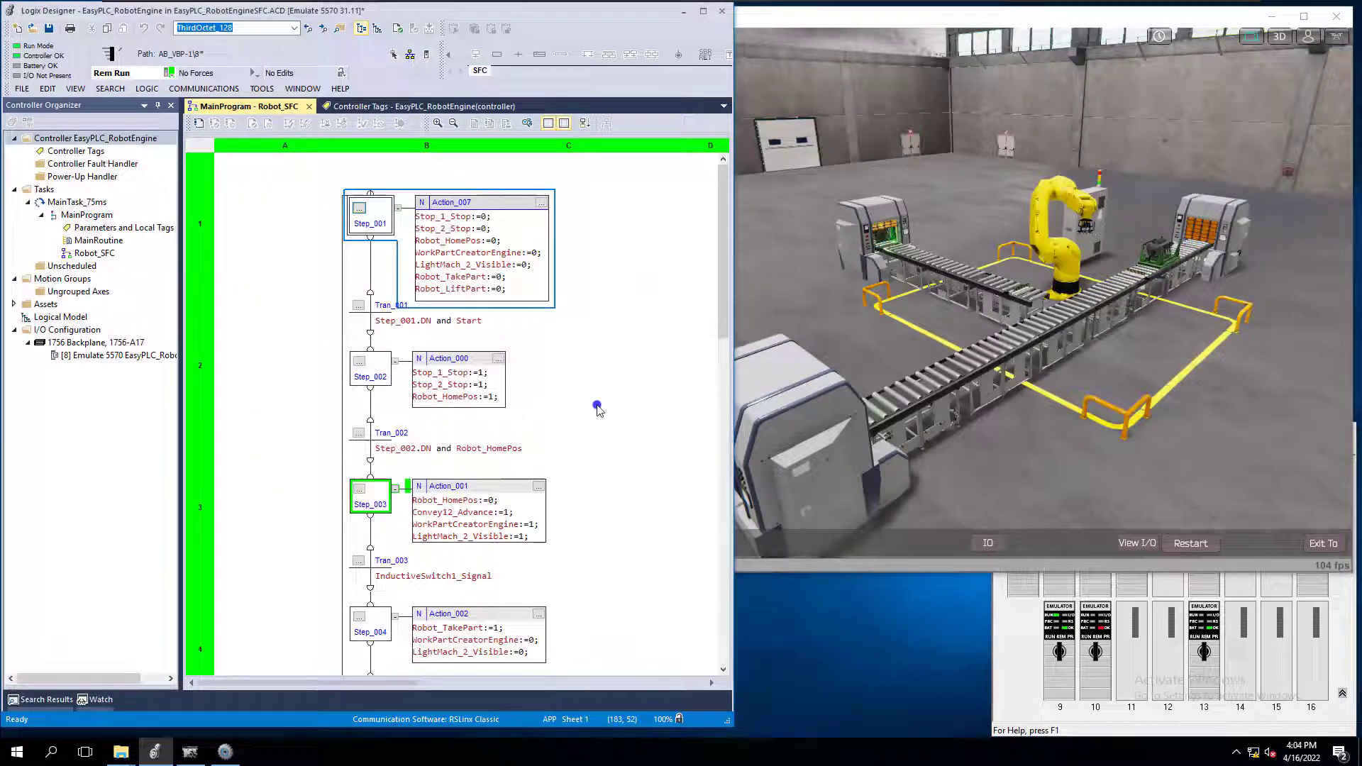
Turn on Auto-Scroll so the Robot_SFC chart follows the active step through Step_006.
click(584, 126)
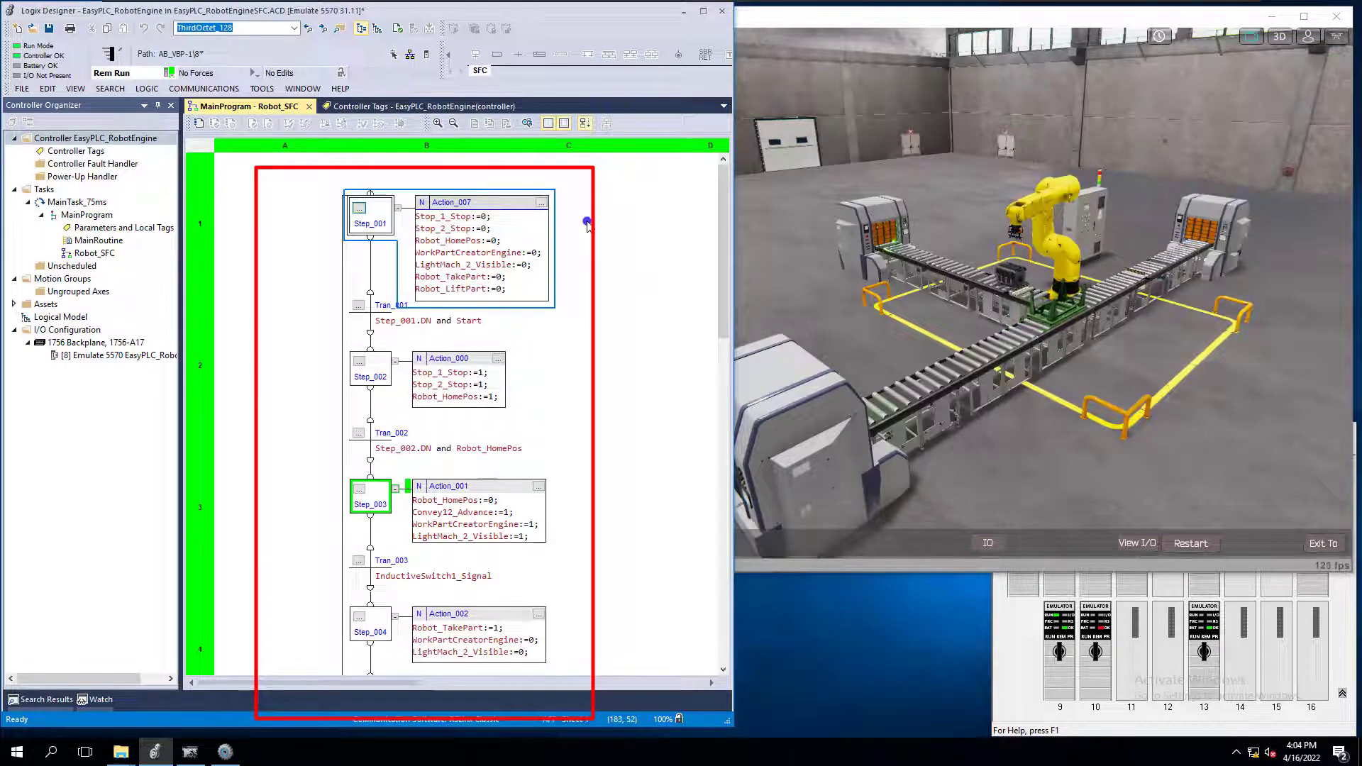
scroll(588, 226, down, 2)
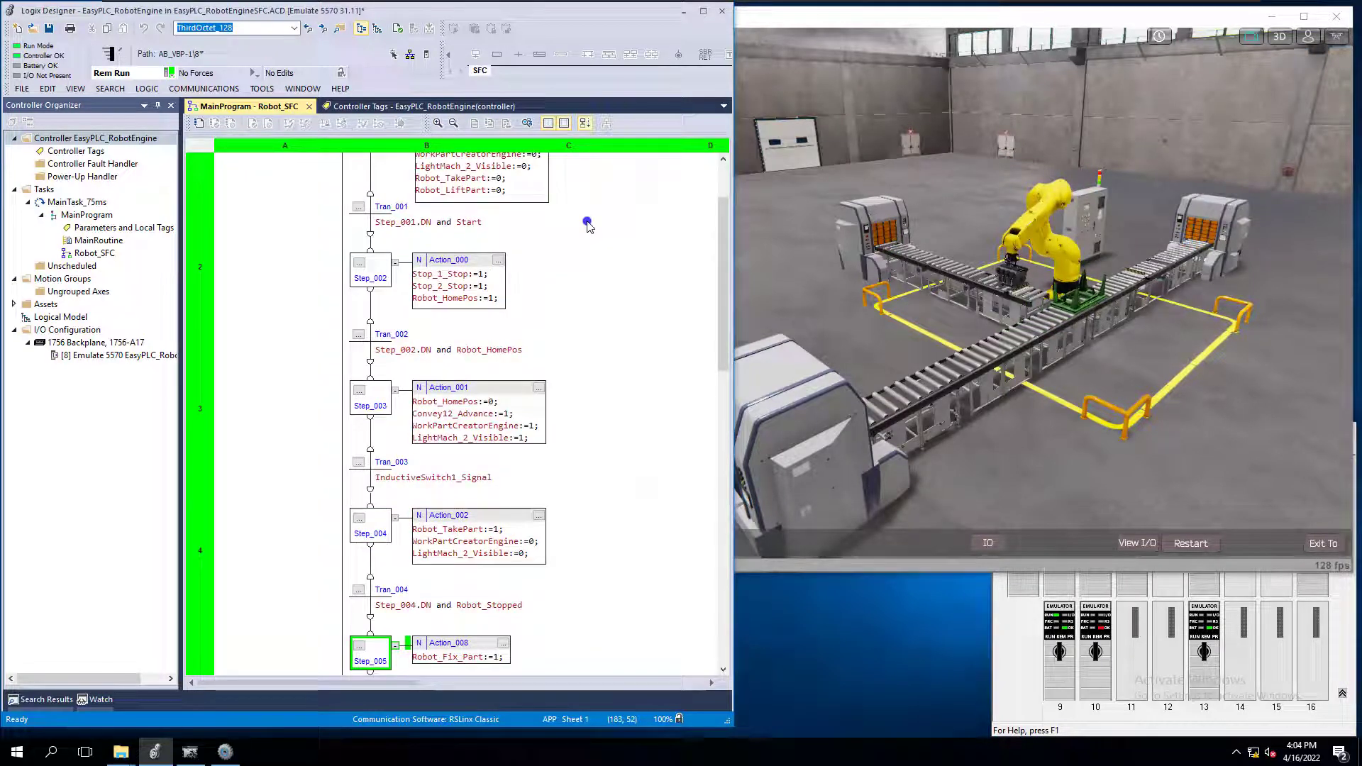
scroll(587, 225, down, 2)
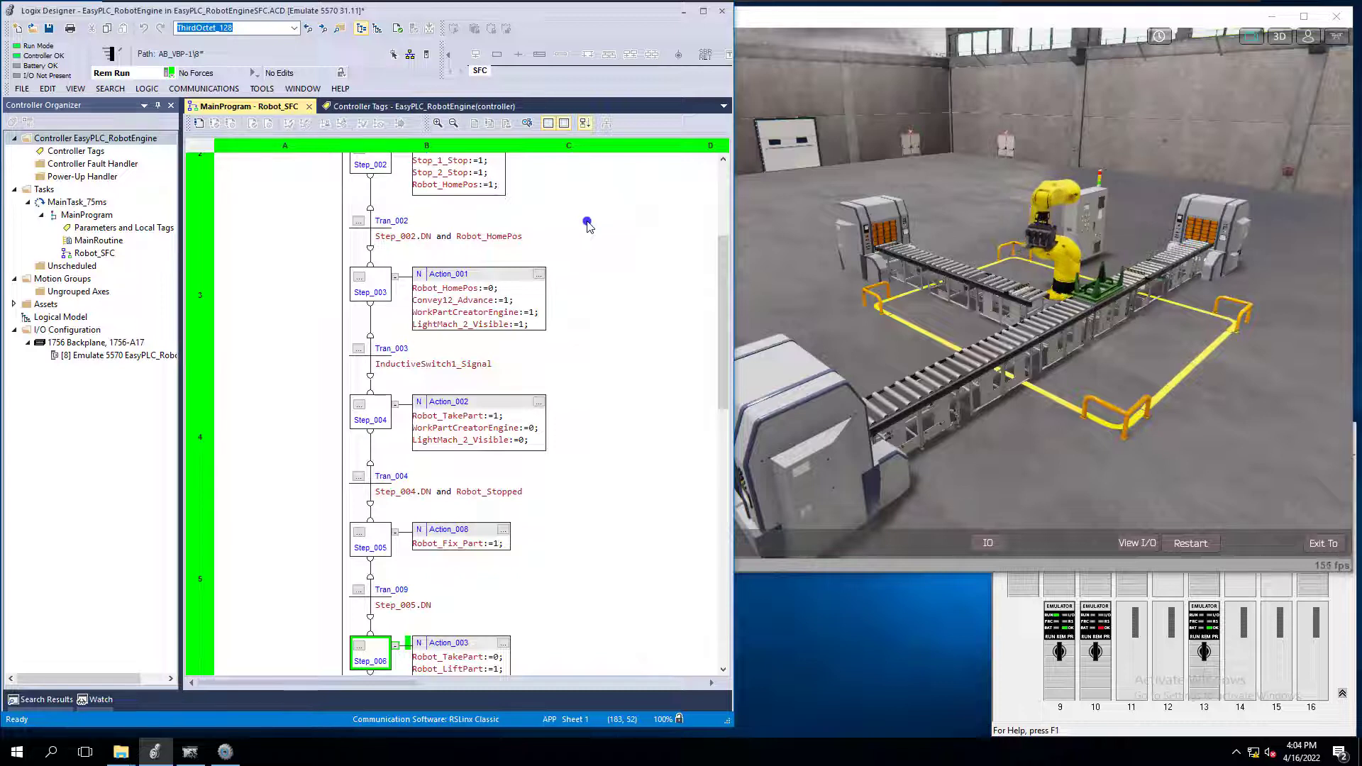